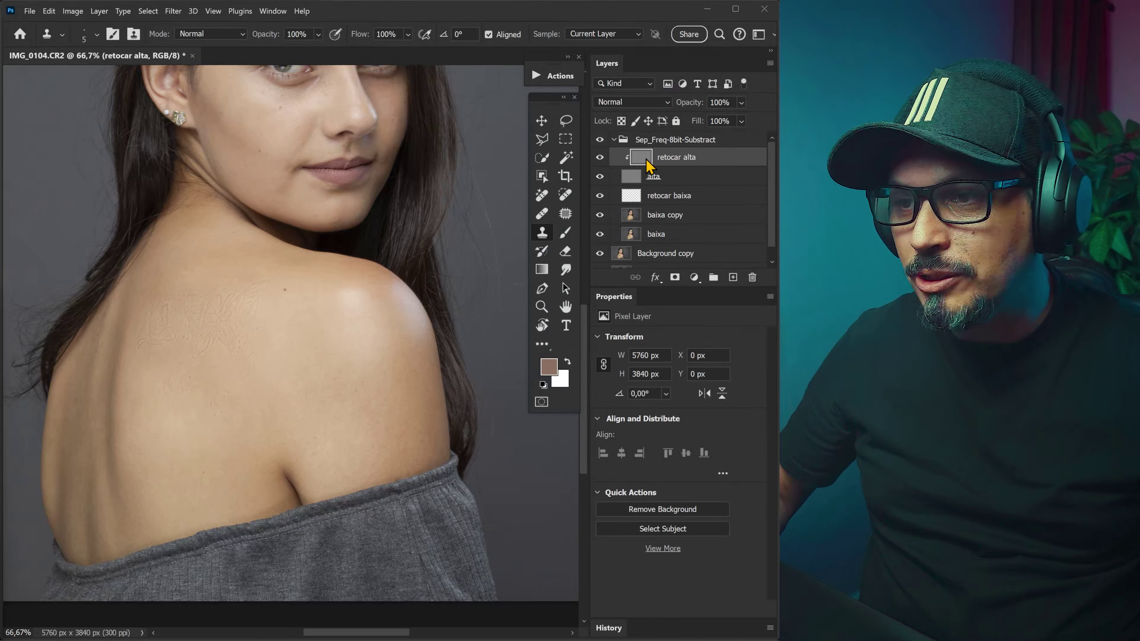
Zoom and pan around the shoulder to inspect the butterfly mark and nearby clean skin
{"action": "key", "text": "ctrl+plus"}
{"action": "key", "text": "ctrl+plus"}
{"action": "key", "text": "ctrl+minus"}
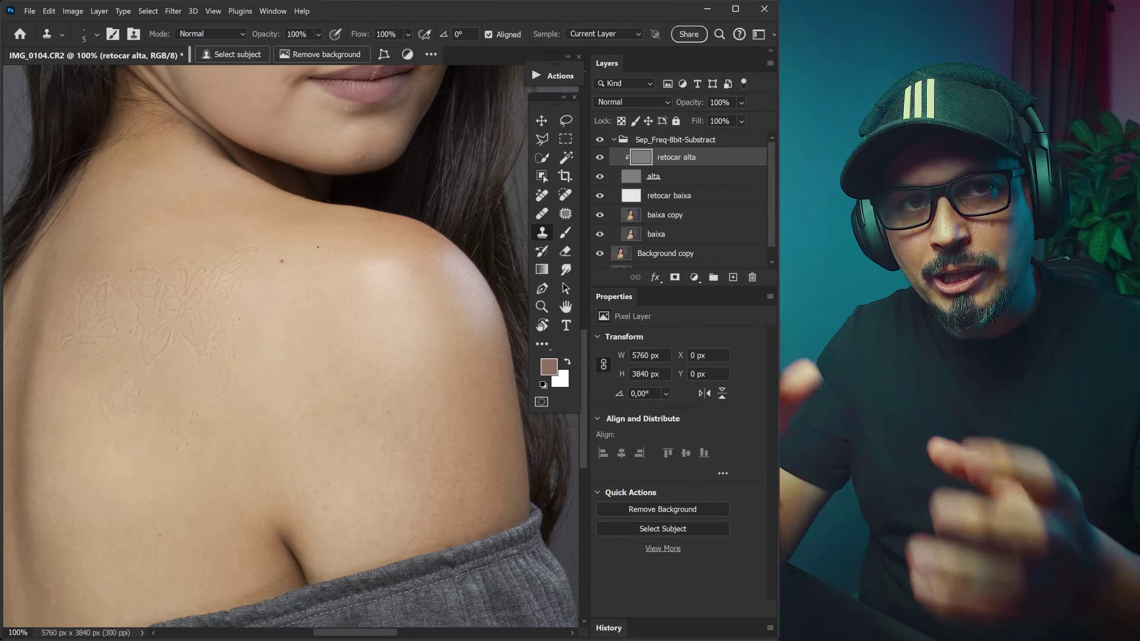
{"action": "left_click_drag", "start_coordinate": [223, 381], "coordinate": [286, 334]}
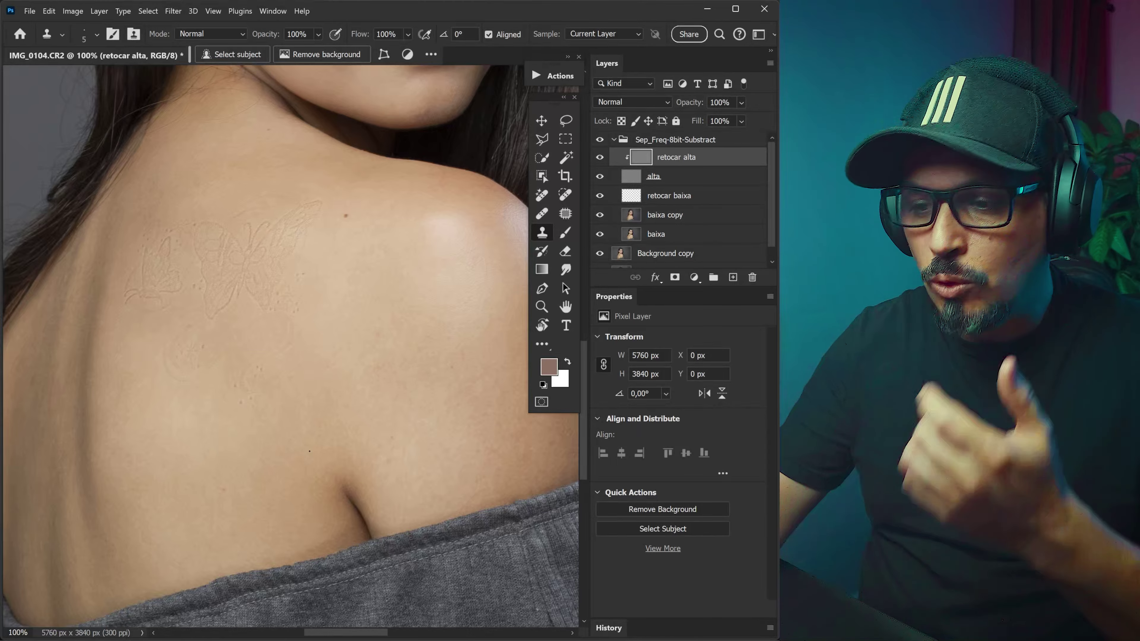
{"action": "left_click_drag", "start_coordinate": [262, 305], "coordinate": [242, 273]}
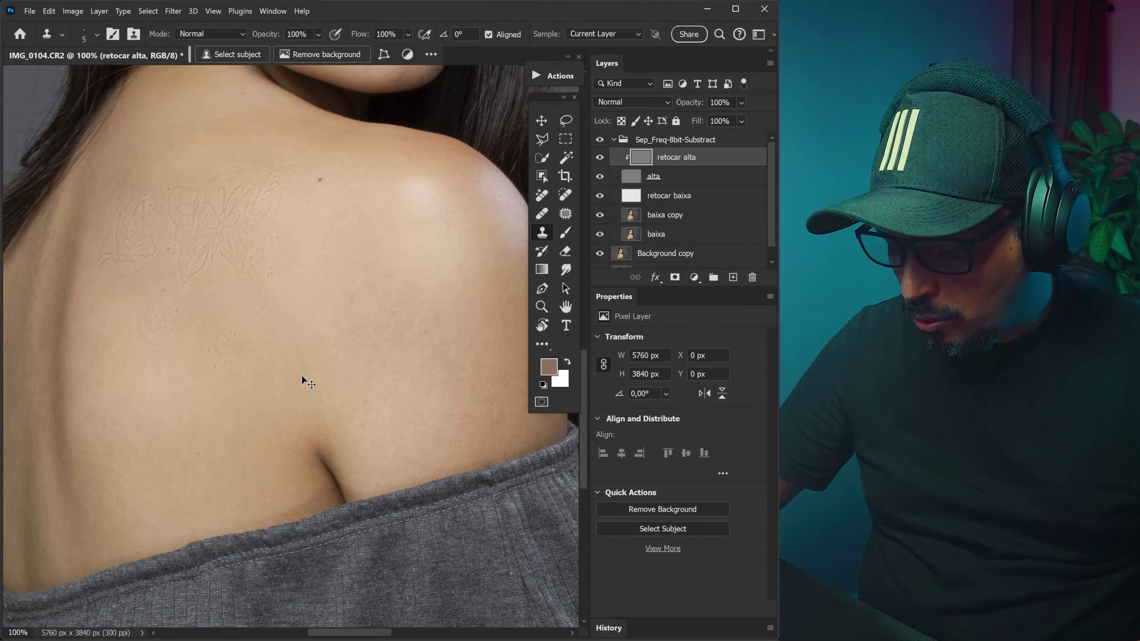
{"action": "key", "text": "ctrl+plus"}
{"action": "scroll", "coordinate": [330, 352], "scroll_direction": "up", "scroll_amount": 2}
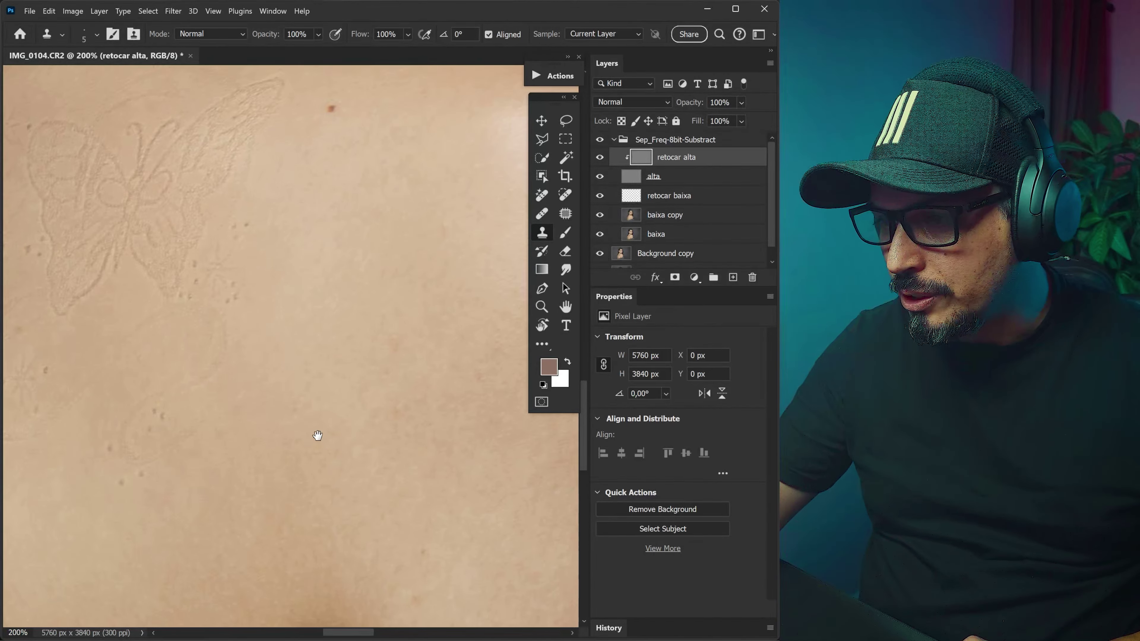
{"action": "key", "text": "ctrl+minus"}
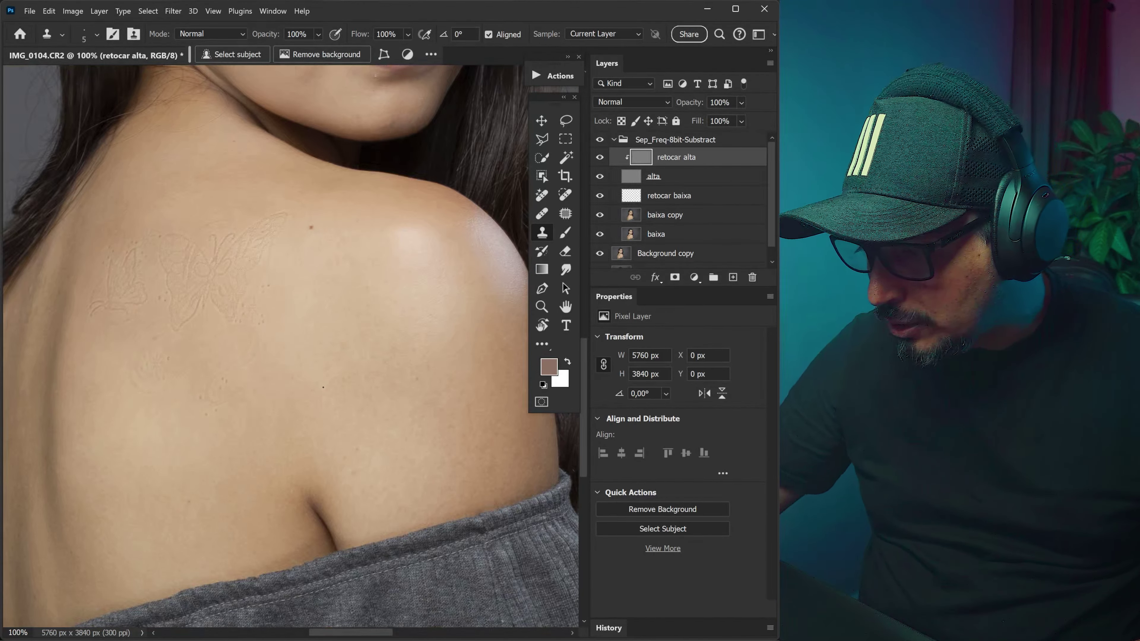
{"action": "left_click_drag", "start_coordinate": [266, 402], "coordinate": [323, 395]}
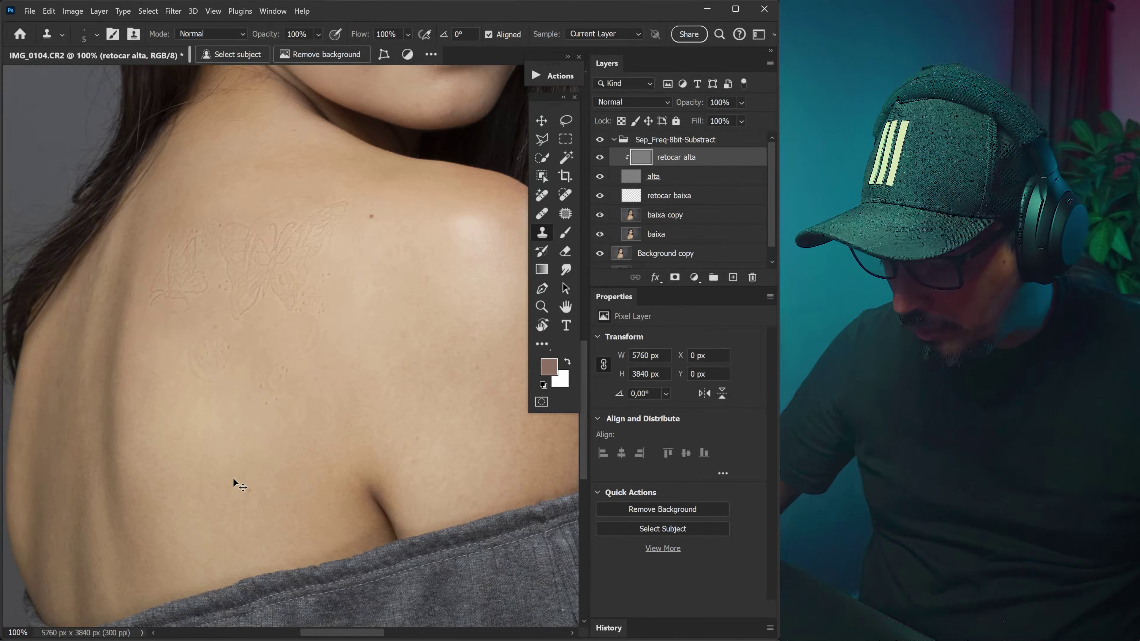
{"action": "key", "text": "ctrl+plus"}
{"action": "left_click_drag", "start_coordinate": [348, 335], "coordinate": [285, 395]}
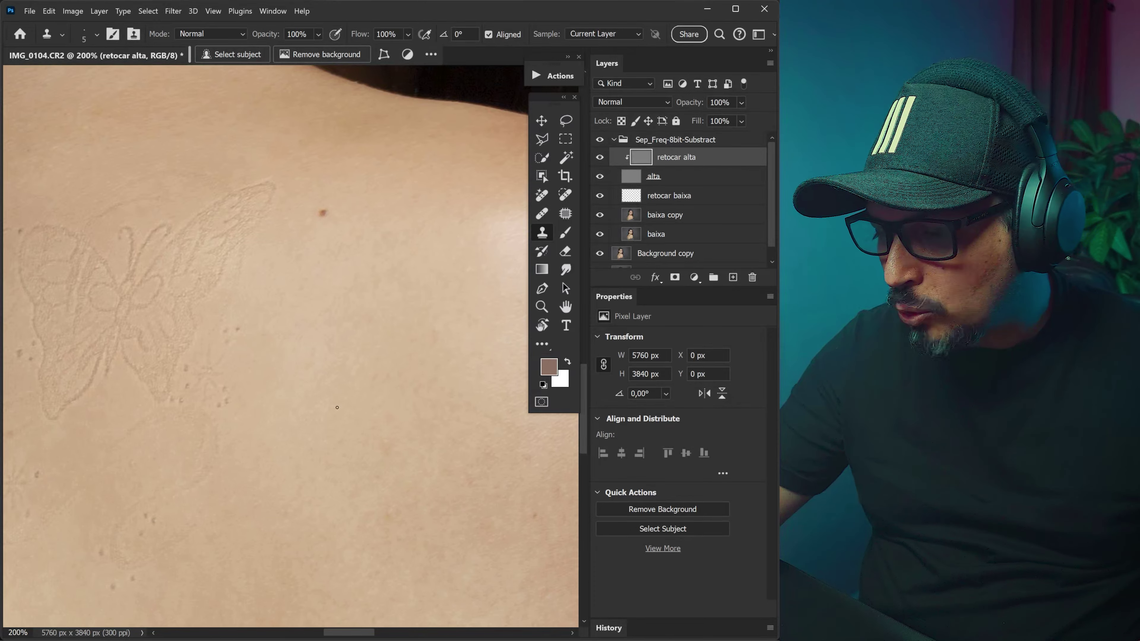
{"action": "mouse_move", "coordinate": [307, 305]}
{"action": "left_mouse_down"}
{"action": "mouse_move", "coordinate": [351, 365]}
{"action": "mouse_move", "coordinate": [336, 331]}
{"action": "mouse_move", "coordinate": [158, 438]}
{"action": "mouse_move", "coordinate": [245, 313]}
{"action": "left_mouse_up"}
{"action": "mouse_move", "coordinate": [411, 488]}
{"action": "left_mouse_down"}
{"action": "mouse_move", "coordinate": [214, 376]}
{"action": "mouse_move", "coordinate": [87, 362]}
{"action": "left_mouse_up"}
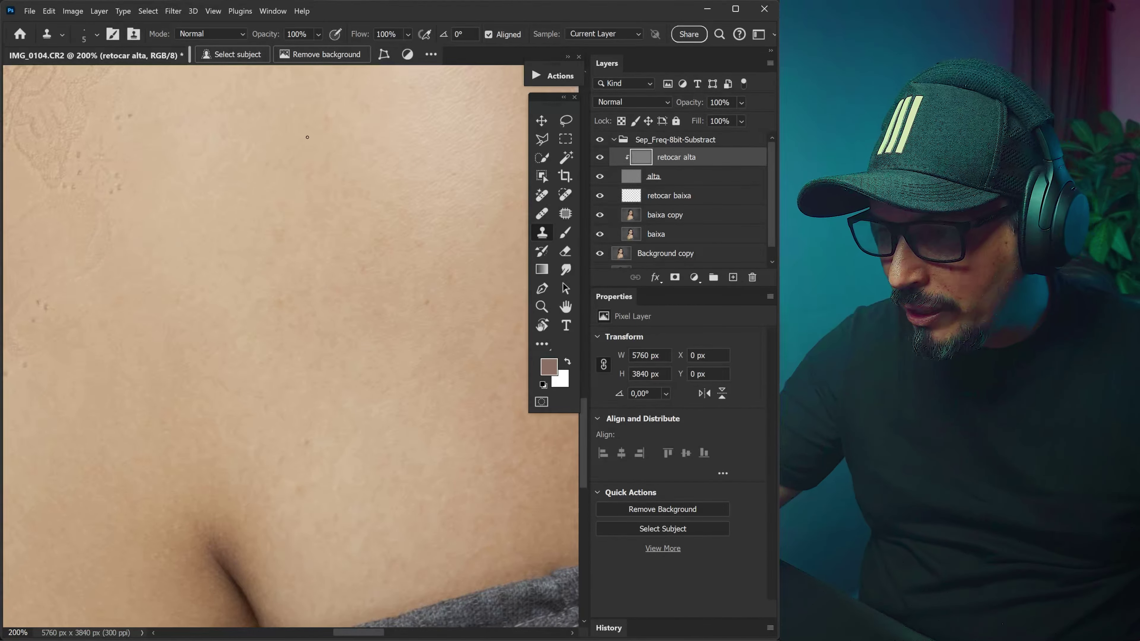
{"action": "left_click_drag", "start_coordinate": [98, 238], "coordinate": [280, 269]}
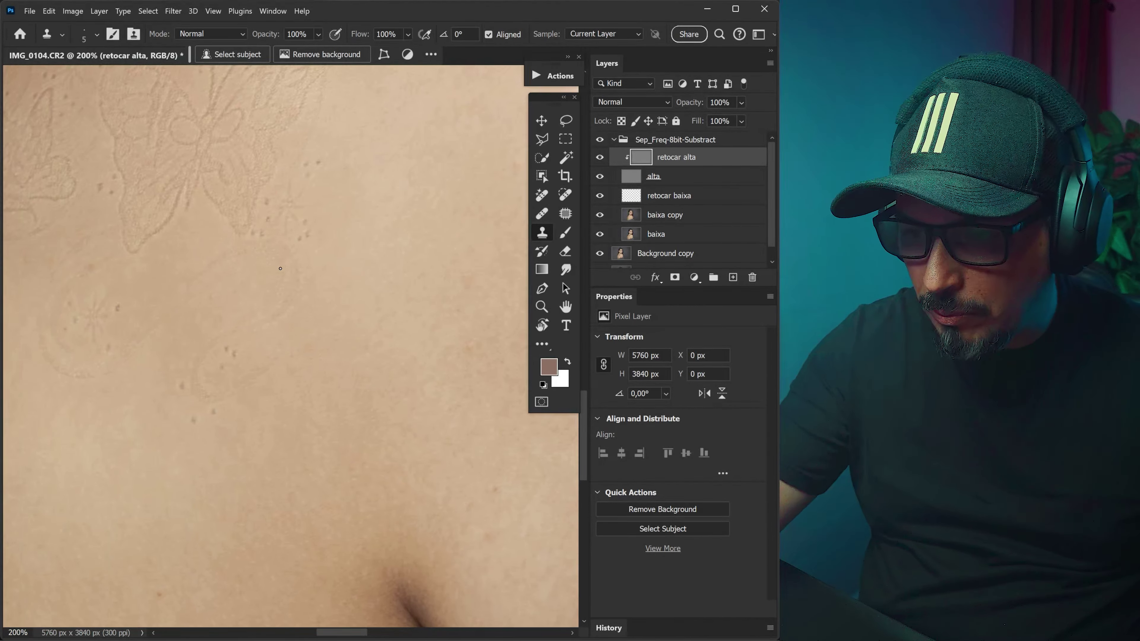
{"action": "left_click_drag", "start_coordinate": [436, 409], "coordinate": [117, 321]}
{"action": "left_click_drag", "start_coordinate": [410, 275], "coordinate": [362, 258]}
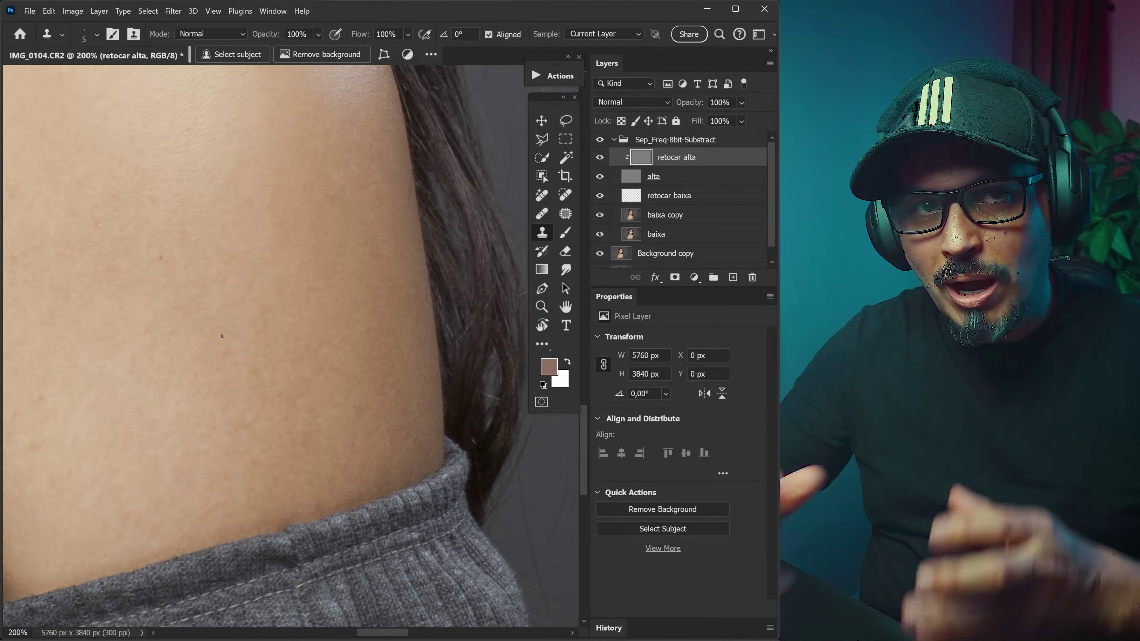
{"action": "key", "text": "ctrl+minus"}
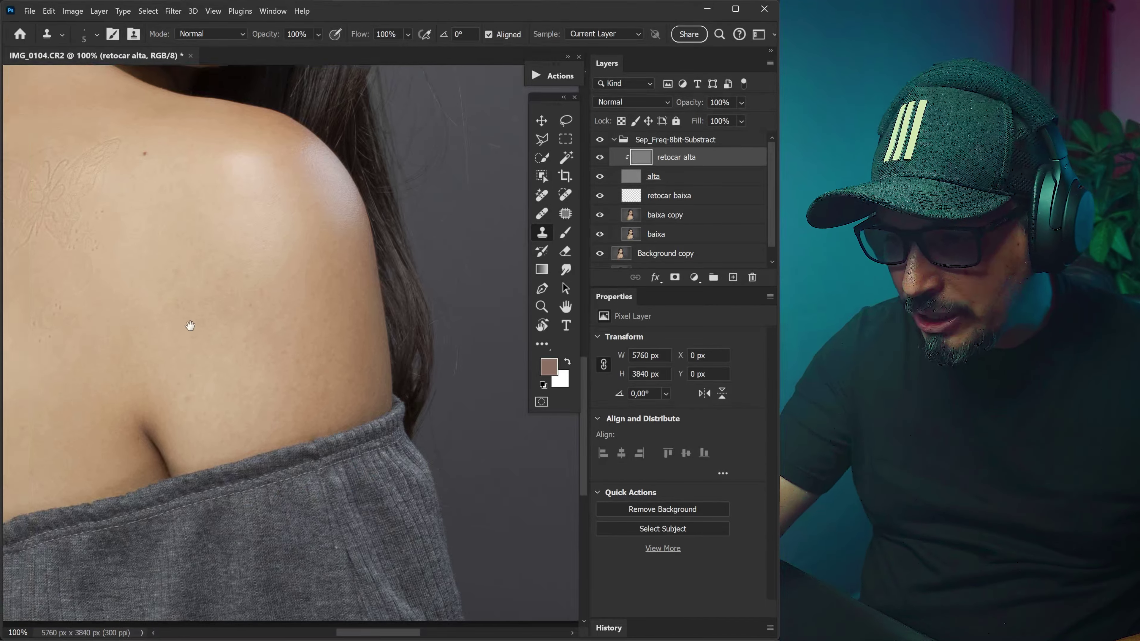
{"action": "left_click_drag", "start_coordinate": [191, 325], "coordinate": [376, 288]}
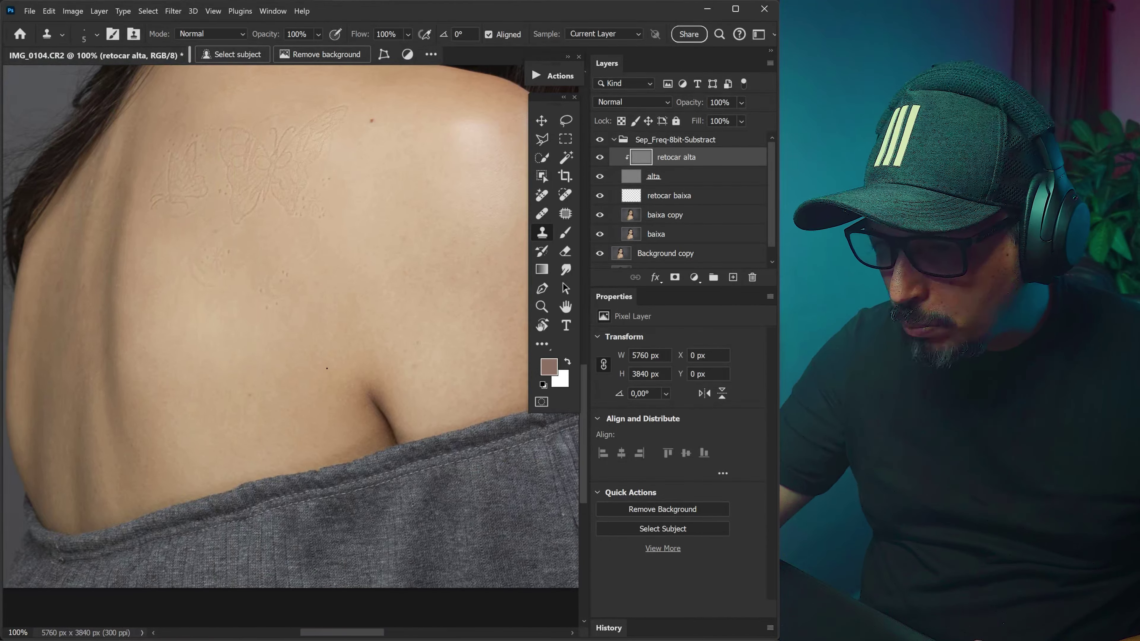
{"action": "left_click_drag", "start_coordinate": [166, 284], "coordinate": [196, 226]}
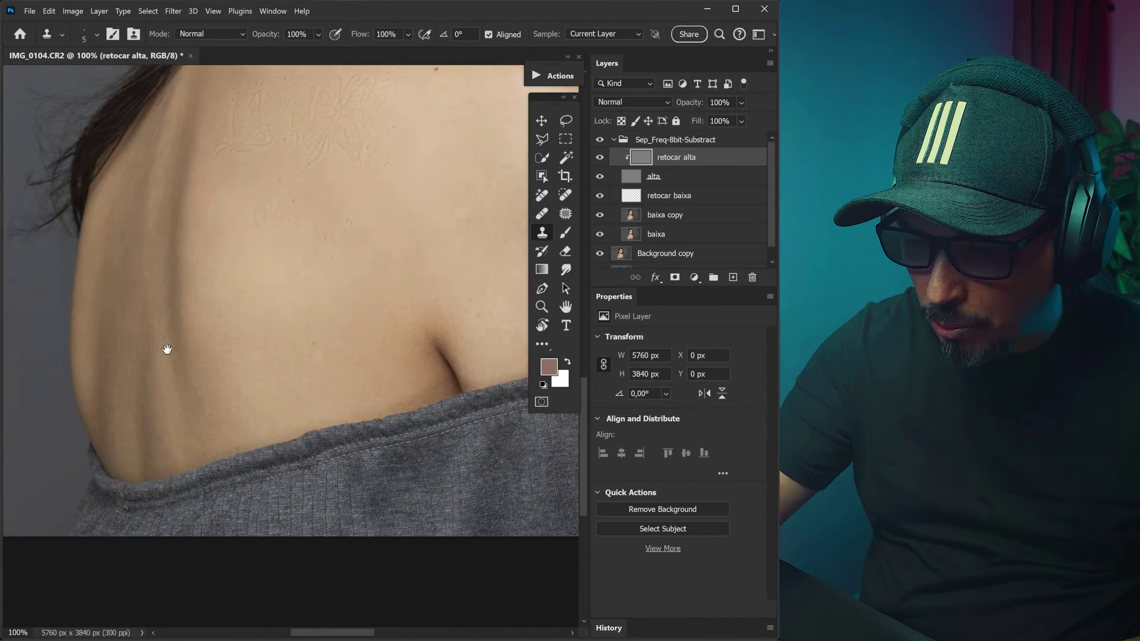
{"action": "mouse_move", "coordinate": [268, 316]}
{"action": "left_mouse_down"}
{"action": "mouse_move", "coordinate": [171, 408]}
{"action": "mouse_move", "coordinate": [286, 367]}
{"action": "left_mouse_up"}
{"action": "key", "text": "ctrl+plus"}
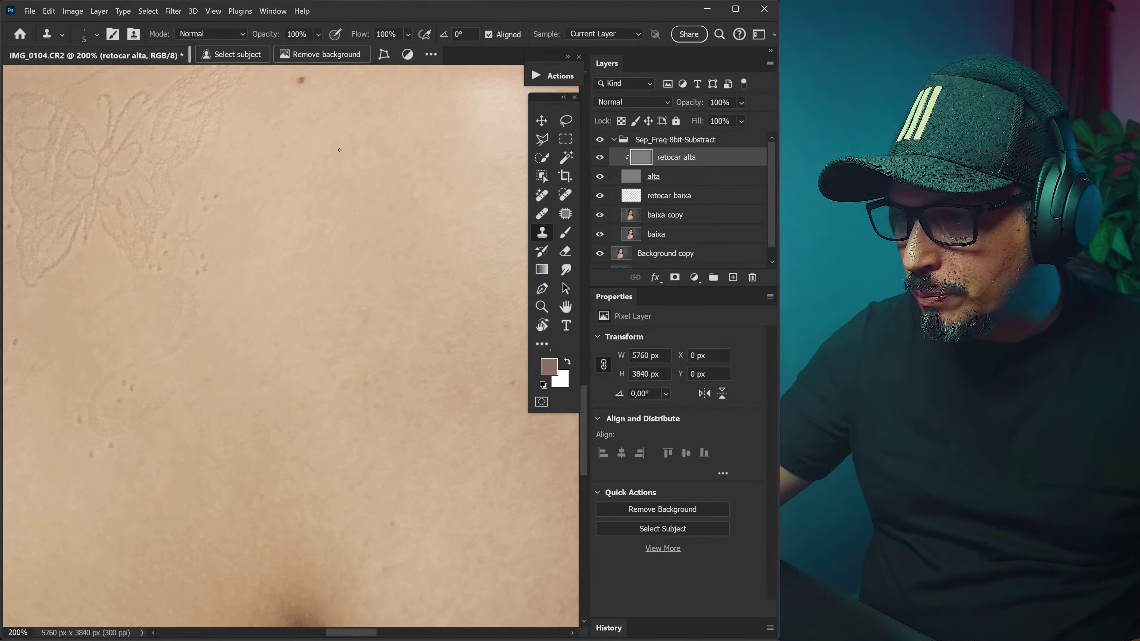
Lasso an elongated rounded patch of clean skin right of the butterfly mark
{"action": "left_click", "coordinate": [568, 125]}
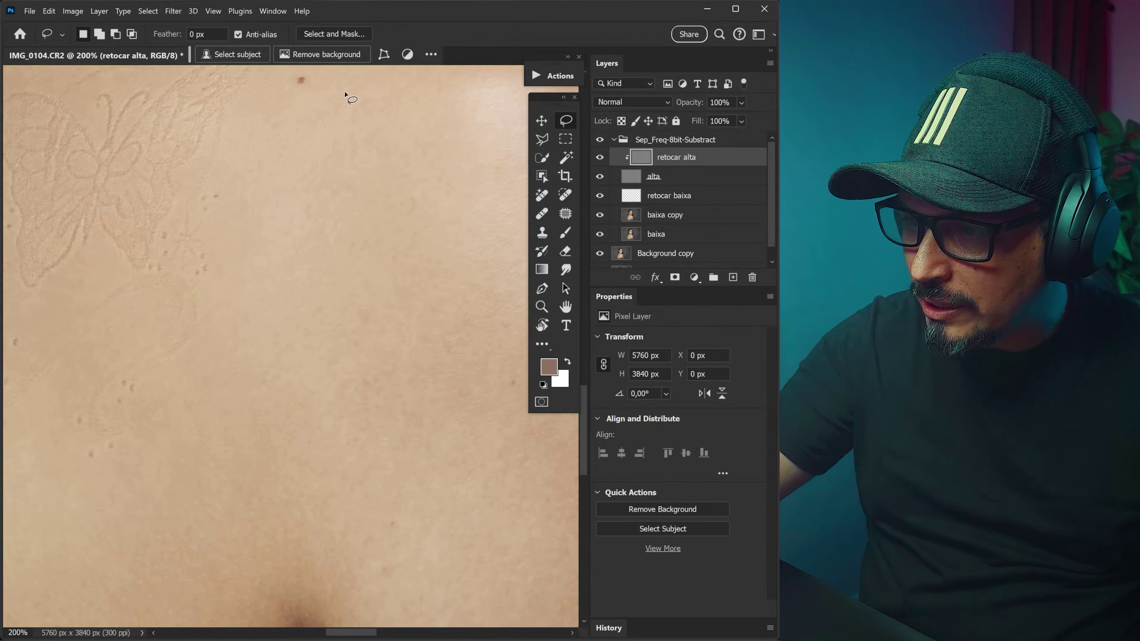
{"action": "left_click_drag", "start_coordinate": [342, 83], "coordinate": [309, 134]}
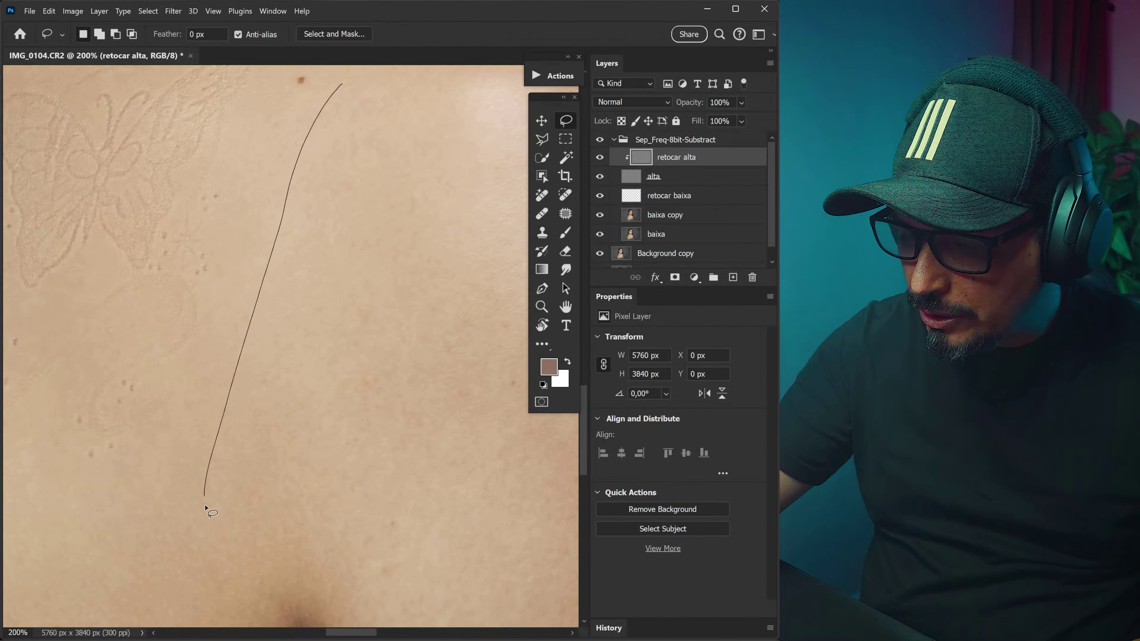
{"action": "left_click_drag", "start_coordinate": [382, 90], "coordinate": [345, 85]}
{"action": "left_click_drag", "start_coordinate": [421, 389], "coordinate": [300, 361]}
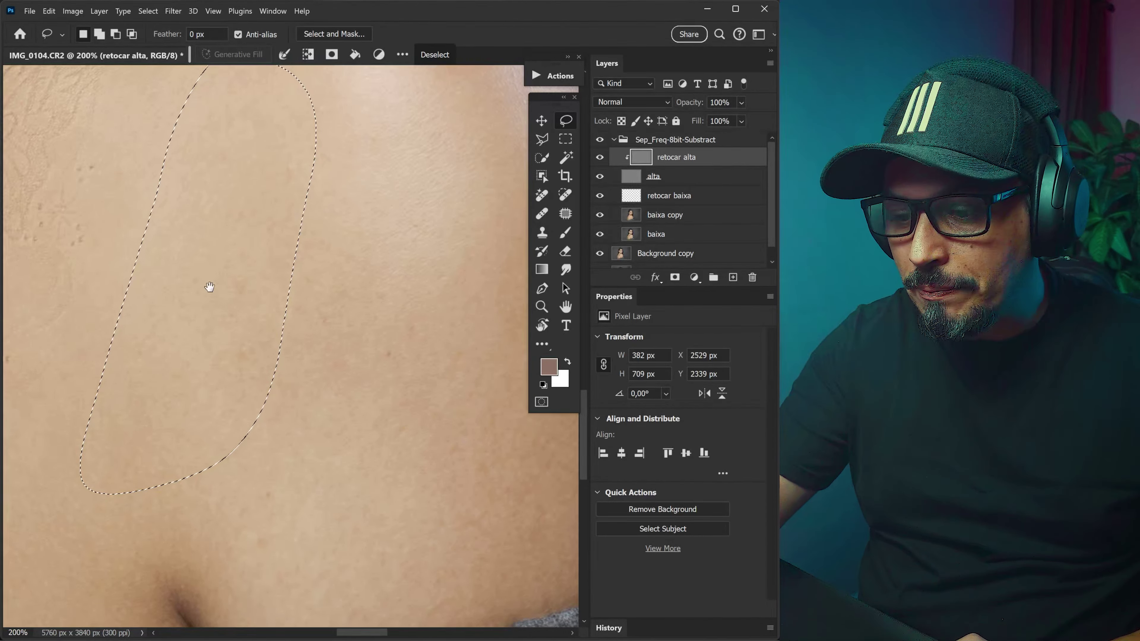
{"action": "left_click_drag", "start_coordinate": [210, 286], "coordinate": [333, 334]}
{"action": "key", "text": "ctrl+minus"}
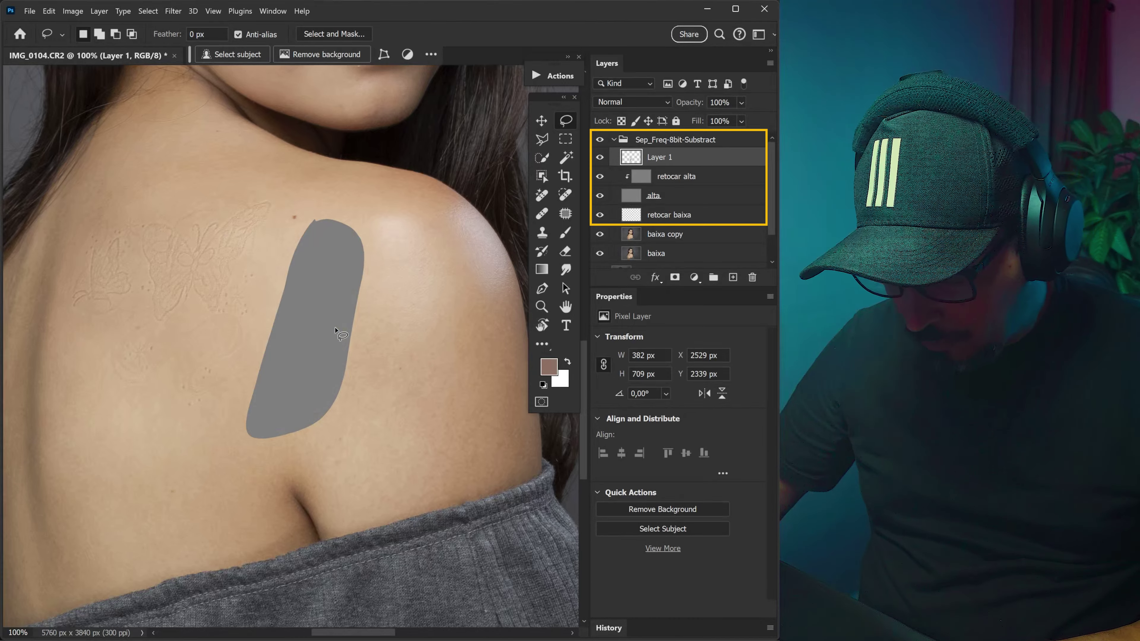
Move the copied skin patch up and left so it sits over the butterfly mark
{"action": "key", "text": "v"}
{"action": "left_click_drag", "start_coordinate": [321, 288], "coordinate": [119, 186]}
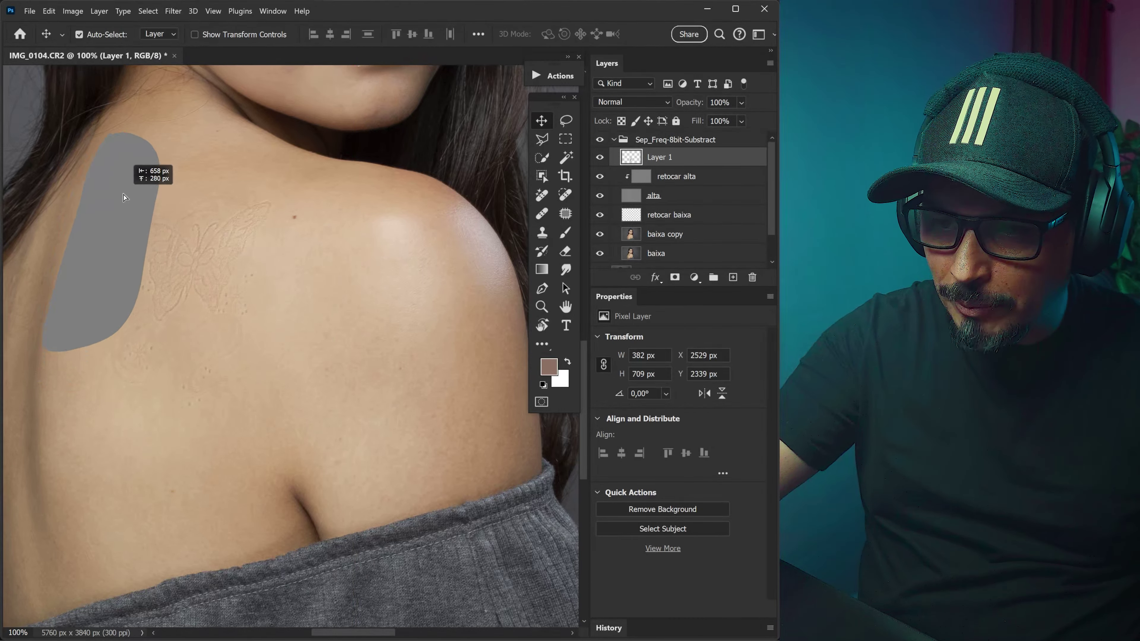
{"action": "mouse_move", "coordinate": [119, 186]}
{"action": "left_mouse_down"}
{"action": "mouse_move", "coordinate": [135, 214]}
{"action": "mouse_move", "coordinate": [182, 211]}
{"action": "left_mouse_up"}
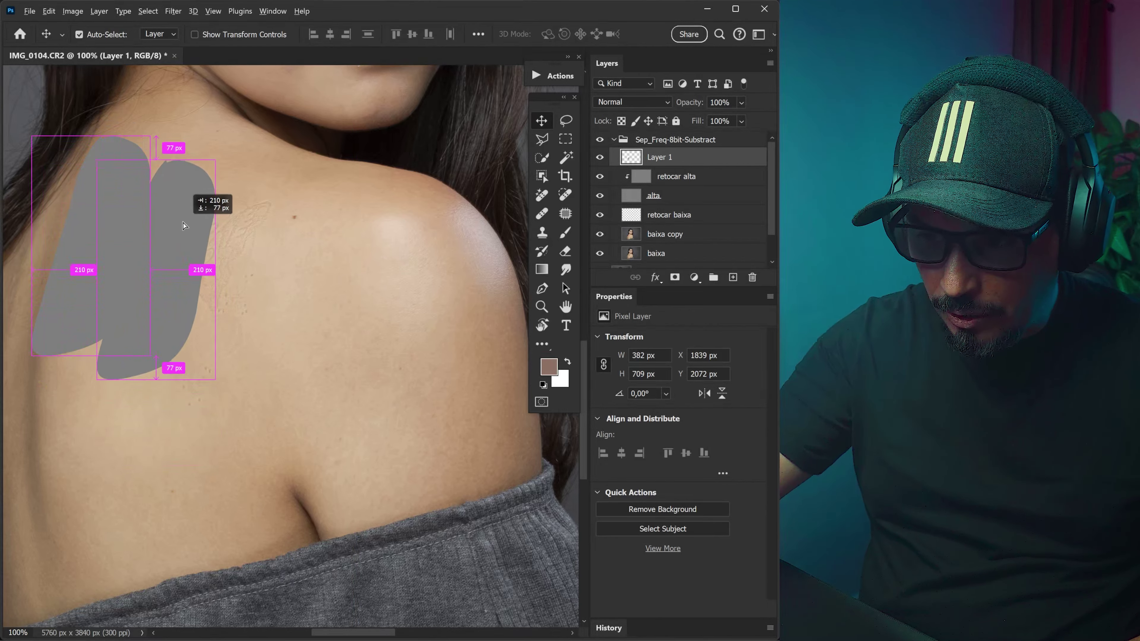
Drop a duplicate patch beside the first and nudge it down over the mark
{"action": "left_click_drag", "start_coordinate": [182, 211], "coordinate": [182, 209]}
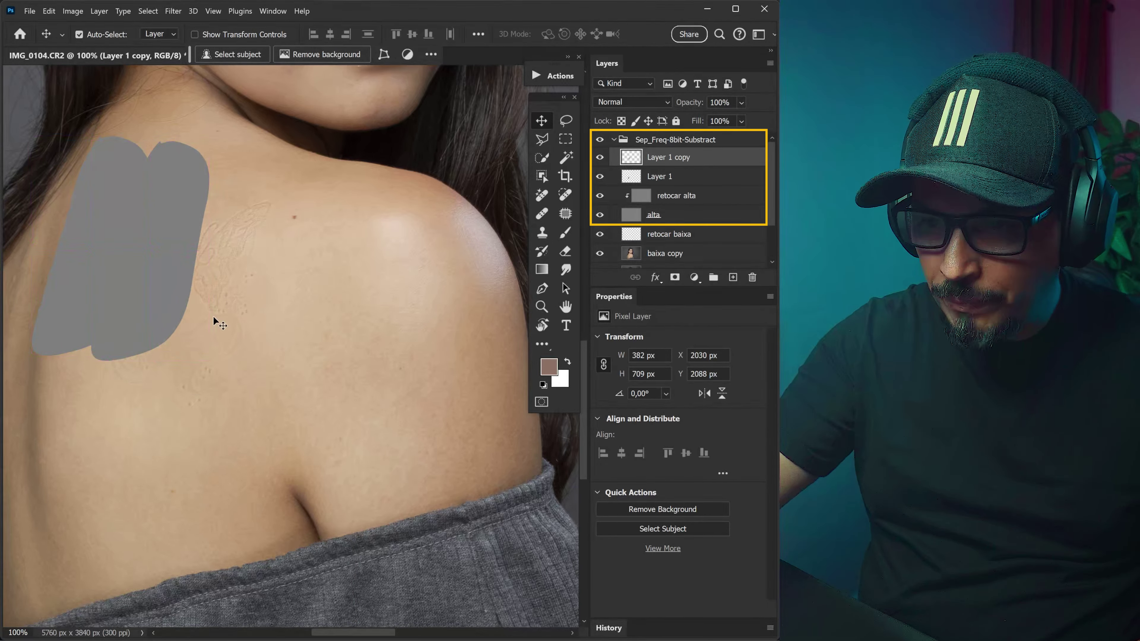
{"action": "key", "text": "ctrl+plus"}
{"action": "key", "text": "ctrl+plus"}
{"action": "key", "text": "ctrl+plus"}
{"action": "scroll", "coordinate": [183, 324], "scroll_direction": "left", "scroll_amount": 10}
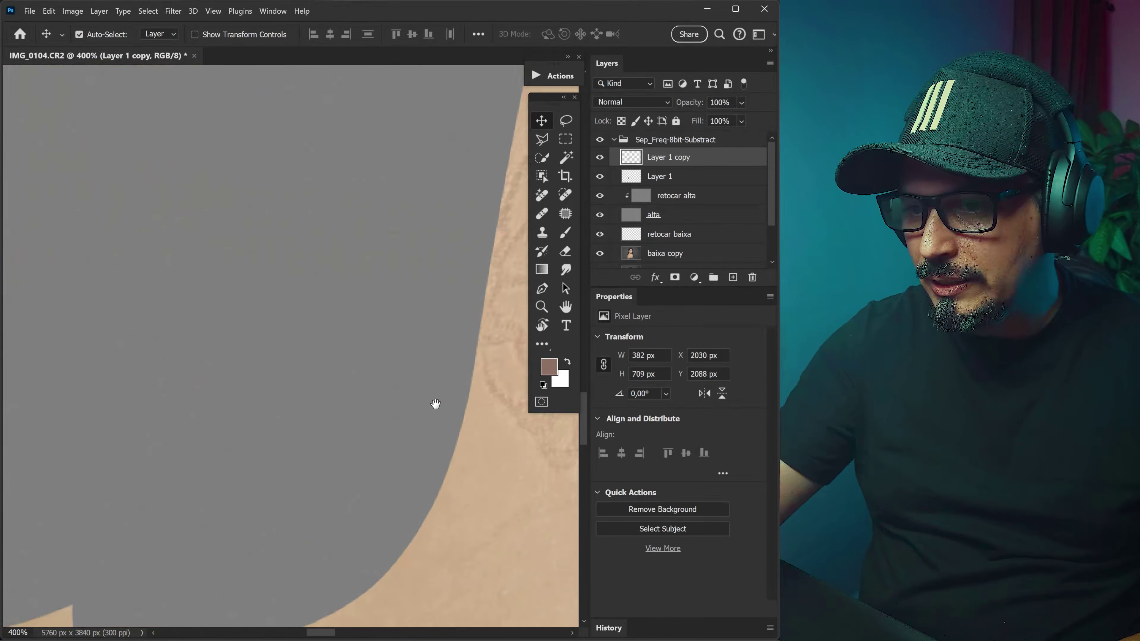
{"action": "mouse_move", "coordinate": [382, 330]}
{"action": "left_mouse_down"}
{"action": "mouse_move", "coordinate": [401, 343]}
{"action": "mouse_move", "coordinate": [388, 338]}
{"action": "mouse_move", "coordinate": [382, 349]}
{"action": "left_mouse_up"}
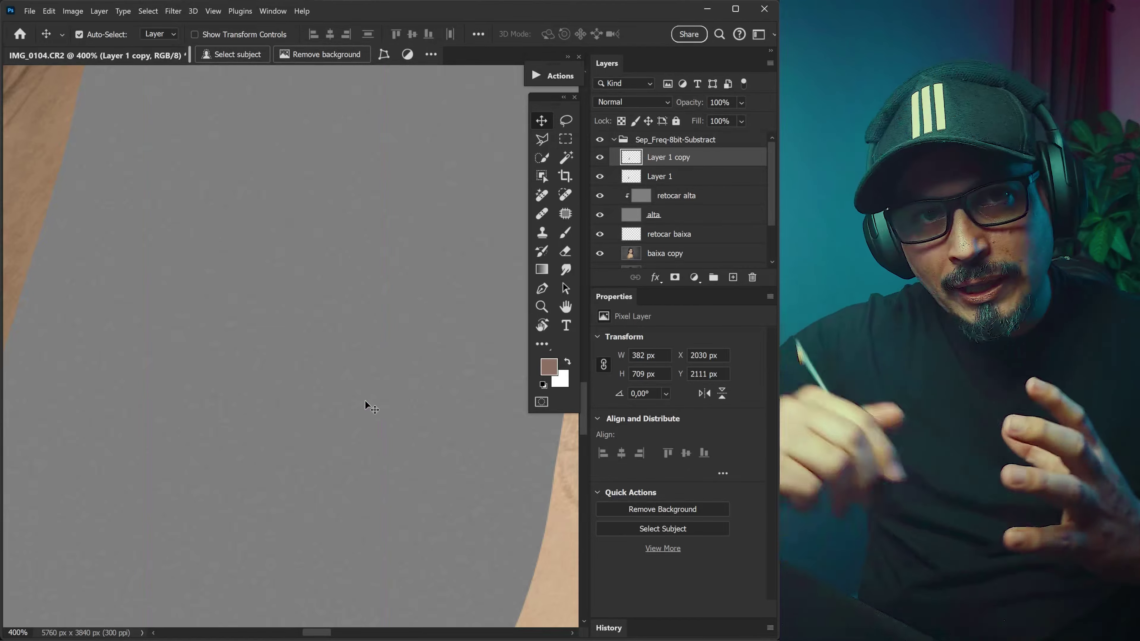
{"action": "key", "text": "ctrl"}
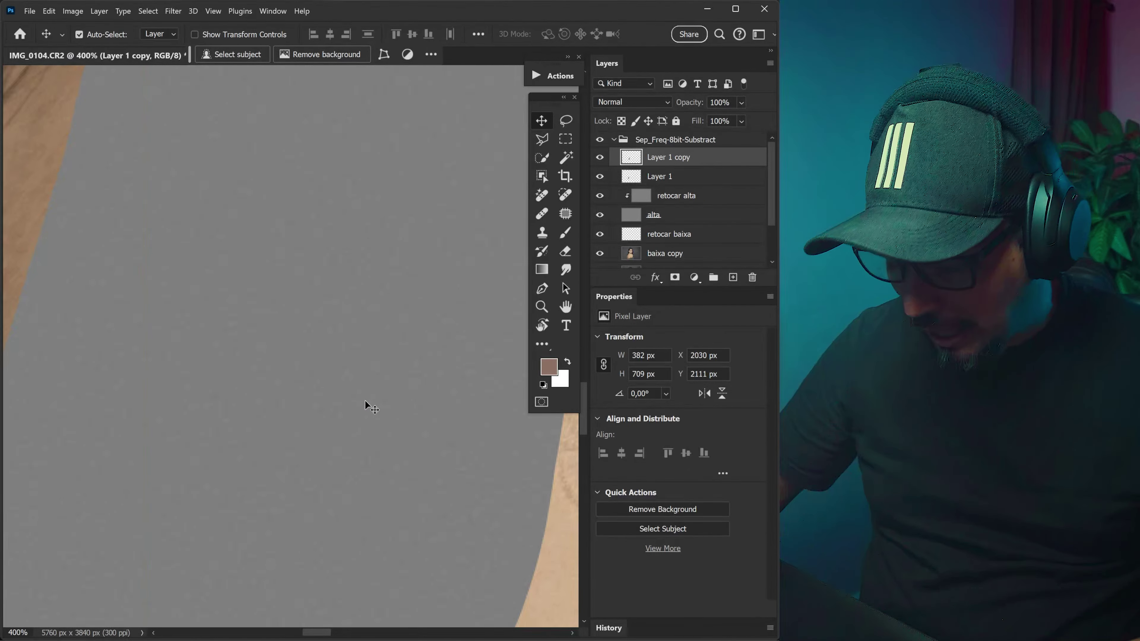
{"action": "key", "text": "ctrl+1"}
{"action": "key", "text": "ctrl"}
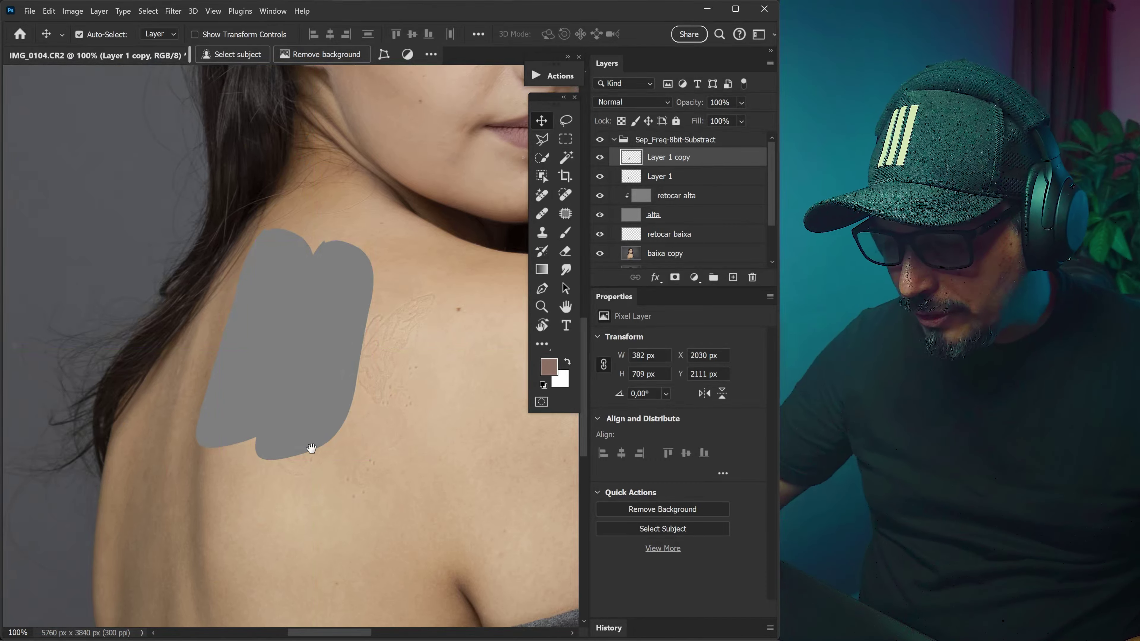
Position more patch copies across the mark, then remove the topmost copy
{"action": "left_click_drag", "start_coordinate": [311, 449], "coordinate": [218, 418]}
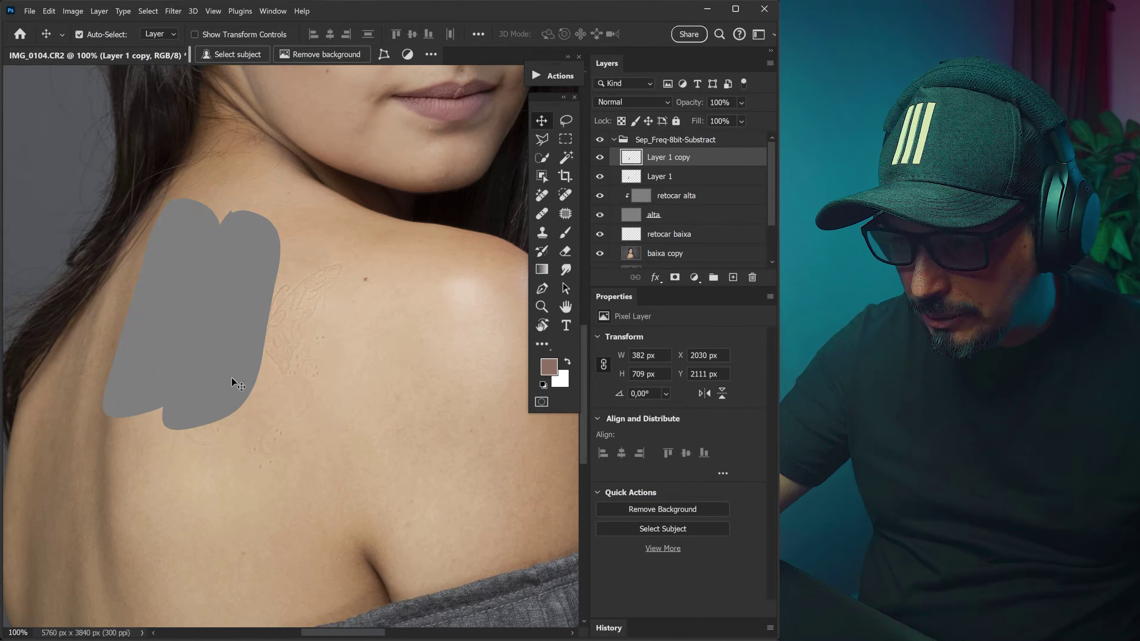
{"action": "mouse_move", "coordinate": [250, 280]}
{"action": "left_mouse_down"}
{"action": "mouse_move", "coordinate": [310, 291]}
{"action": "mouse_move", "coordinate": [314, 257]}
{"action": "left_mouse_up"}
{"action": "mouse_move", "coordinate": [313, 313]}
{"action": "left_mouse_down"}
{"action": "mouse_move", "coordinate": [352, 374]}
{"action": "mouse_move", "coordinate": [315, 400]}
{"action": "mouse_move", "coordinate": [231, 405]}
{"action": "mouse_move", "coordinate": [202, 380]}
{"action": "left_mouse_up"}
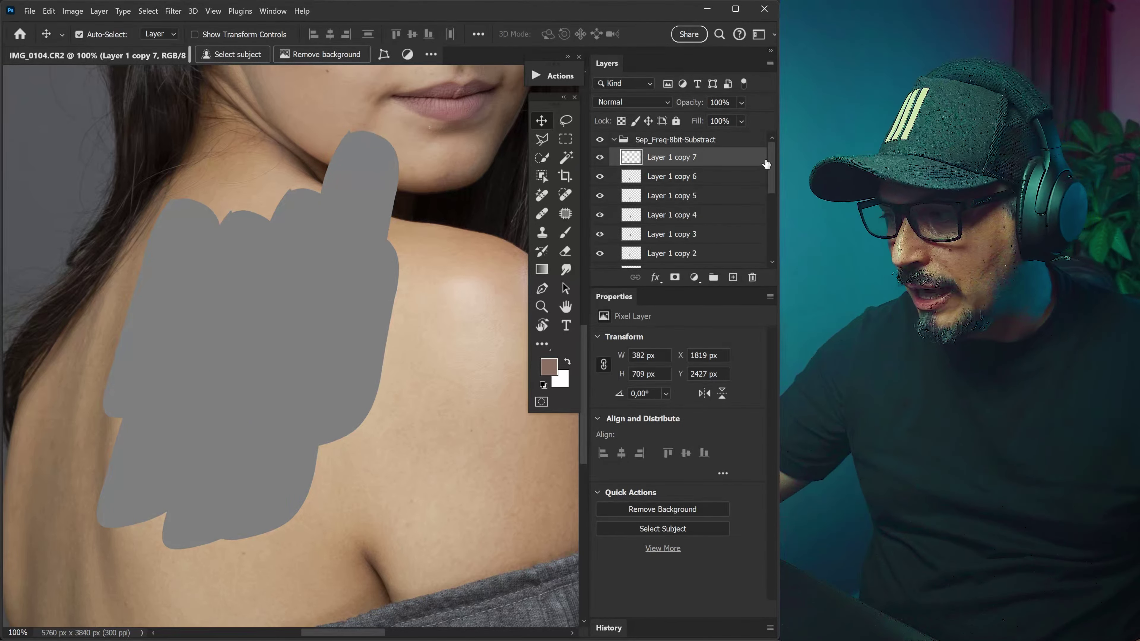
{"action": "scroll", "coordinate": [766, 164], "scroll_direction": "down", "scroll_amount": 3}
{"action": "scroll", "coordinate": [765, 180], "scroll_direction": "up", "scroll_amount": 3}
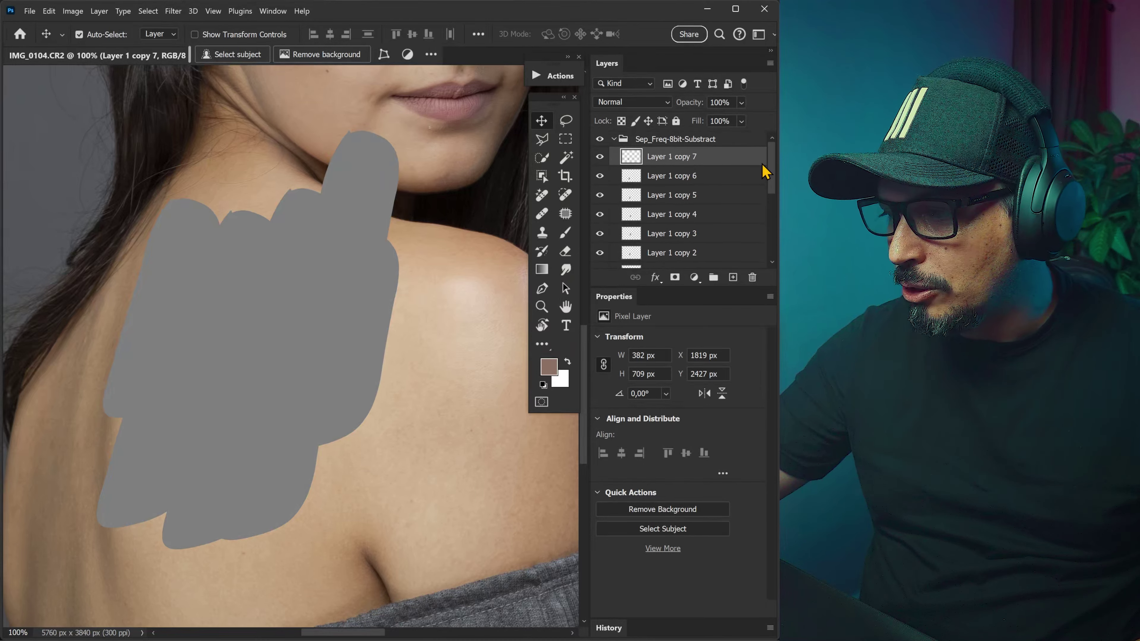
{"action": "key", "text": "Delete"}
{"action": "key", "text": "Delete"}
{"action": "key", "text": "Delete"}
{"action": "key", "text": "Delete"}
{"action": "key", "text": "Delete"}
{"action": "key", "text": "Delete"}
{"action": "key", "text": "Delete"}
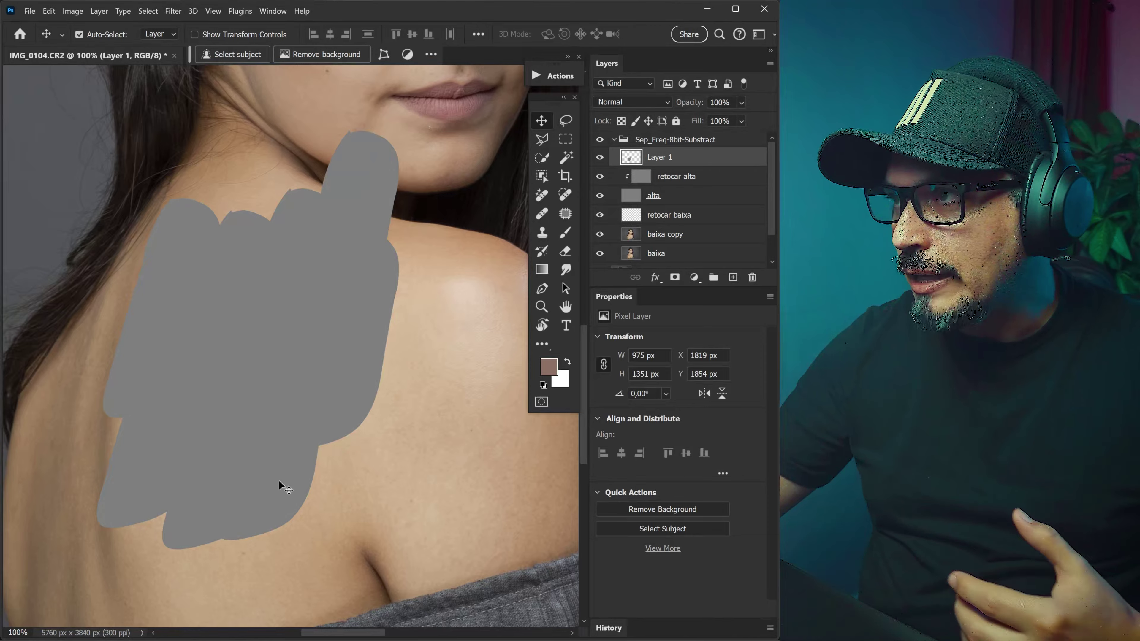
Check the merged Layer 1 patch edges and toggle its visibility to compare
{"action": "key", "text": "ctrl+plus"}
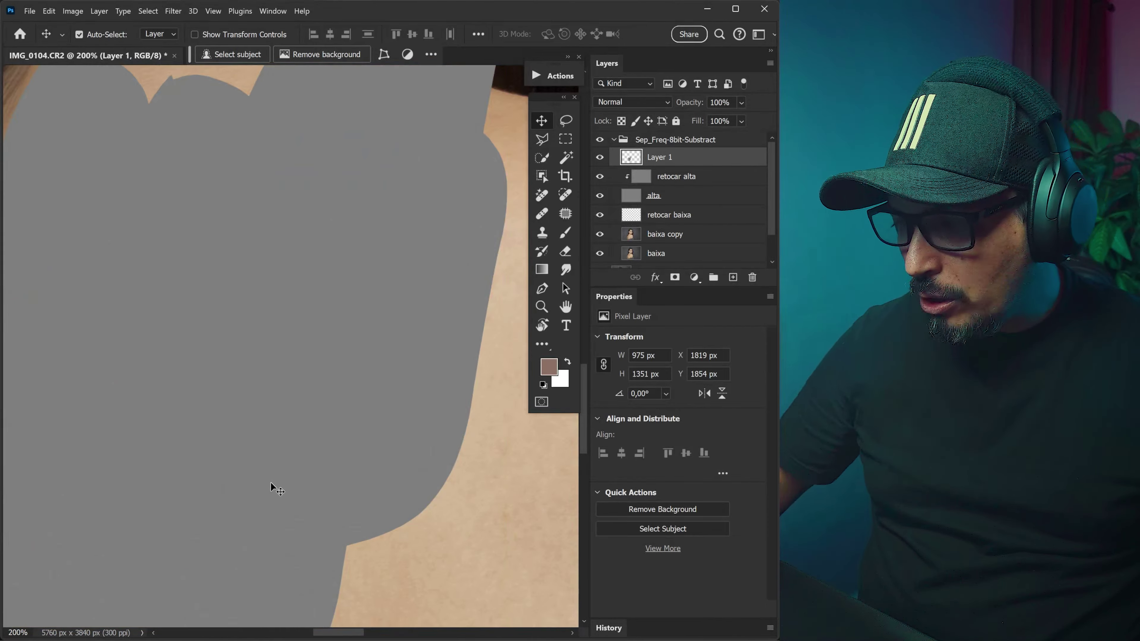
{"action": "key", "text": "ctrl+minus"}
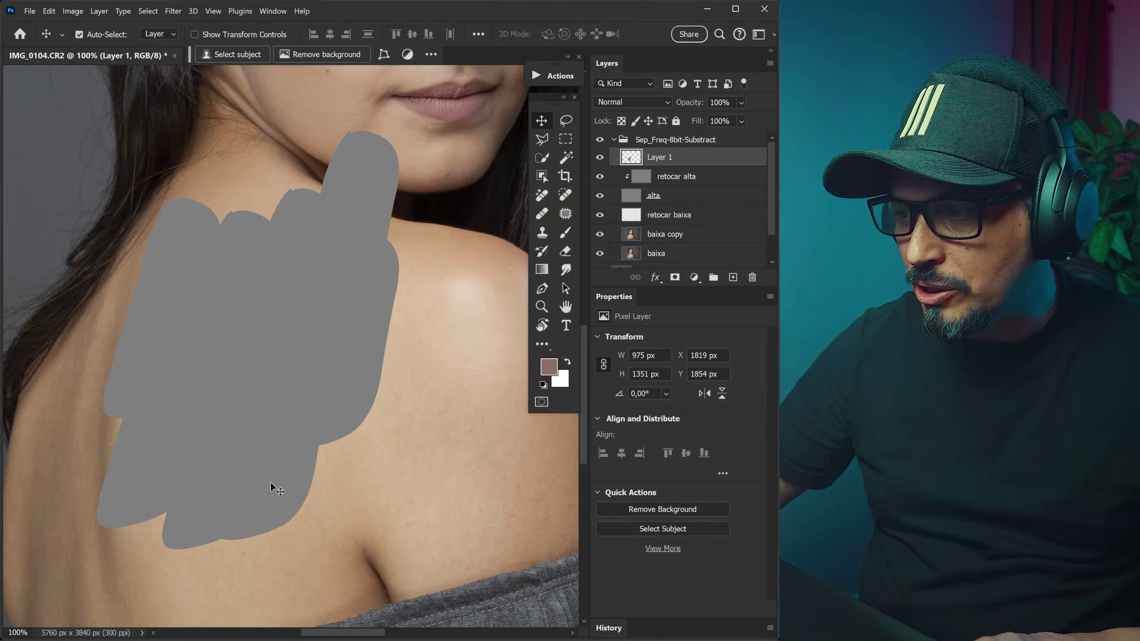
{"action": "left_click", "coordinate": [600, 155]}
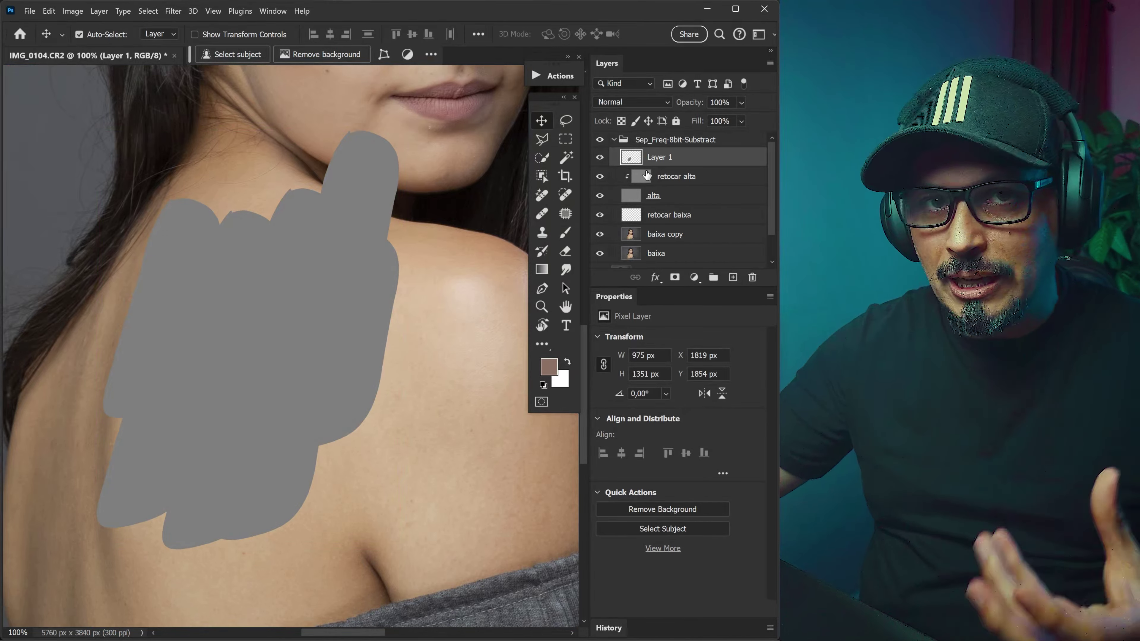
Clip Layer 1 to the retocar alta layer and zoom in on the patched skin
{"action": "left_click_drag", "start_coordinate": [653, 170], "coordinate": [652, 163]}
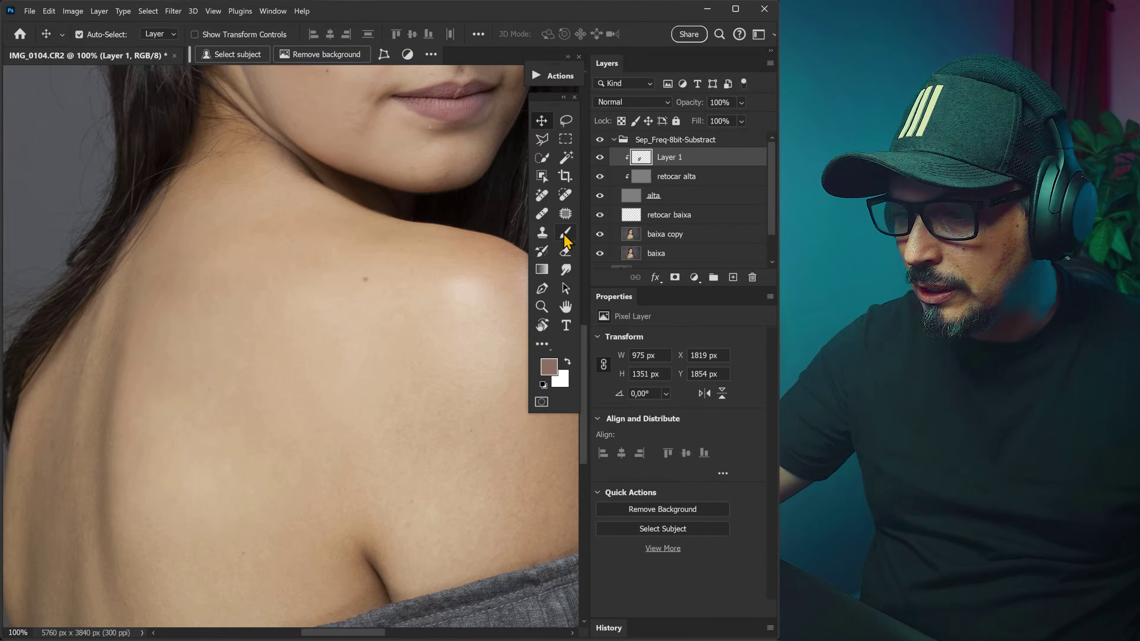
{"action": "key", "text": "ctrl+plus"}
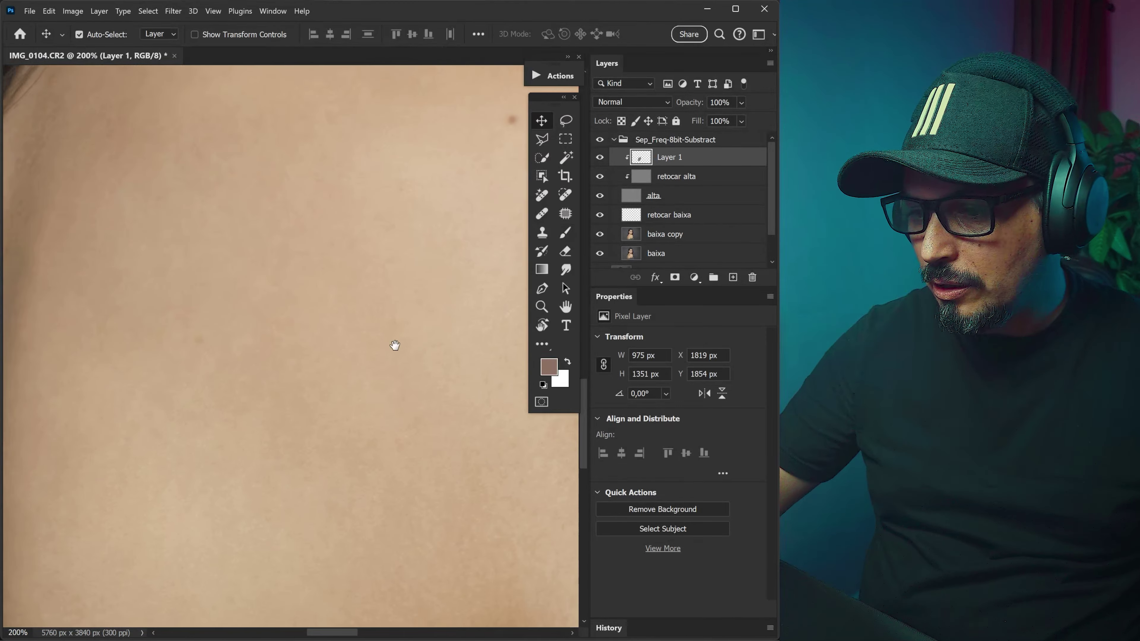
{"action": "left_click_drag", "start_coordinate": [395, 338], "coordinate": [411, 375]}
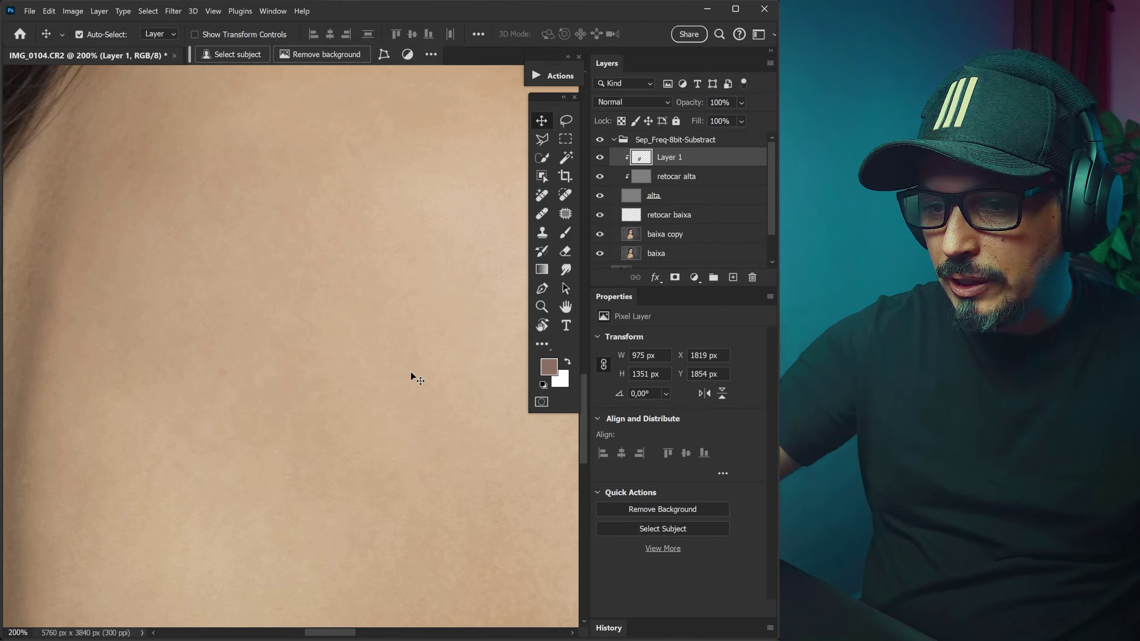
Toggle the patch layer on and off and pan across the back to compare
{"action": "left_click", "coordinate": [600, 157]}
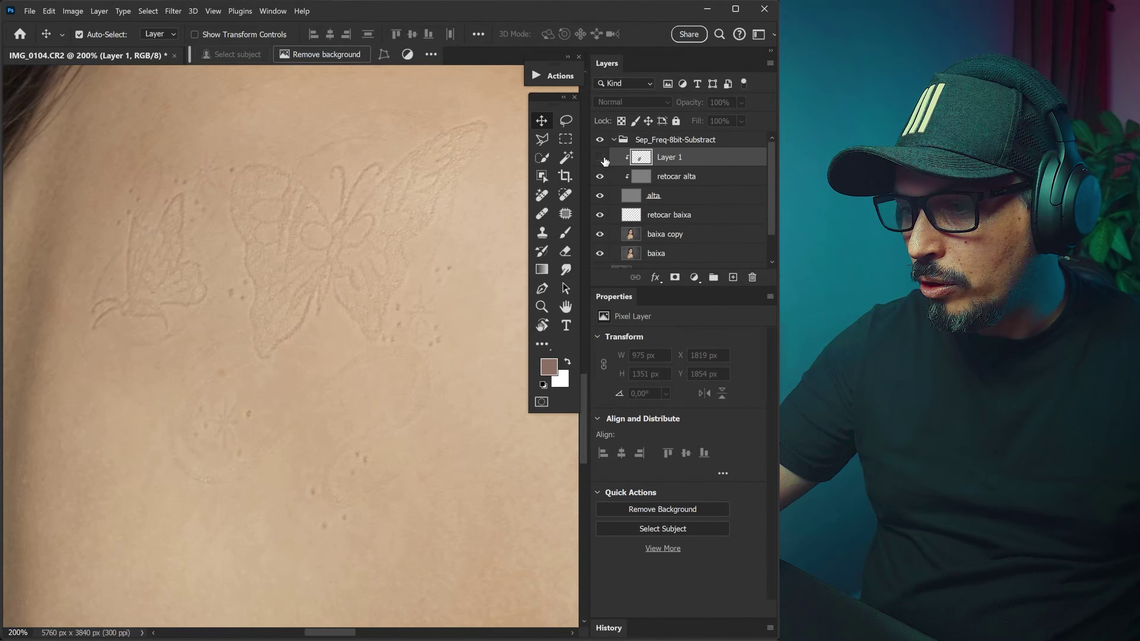
{"action": "left_click", "coordinate": [600, 157]}
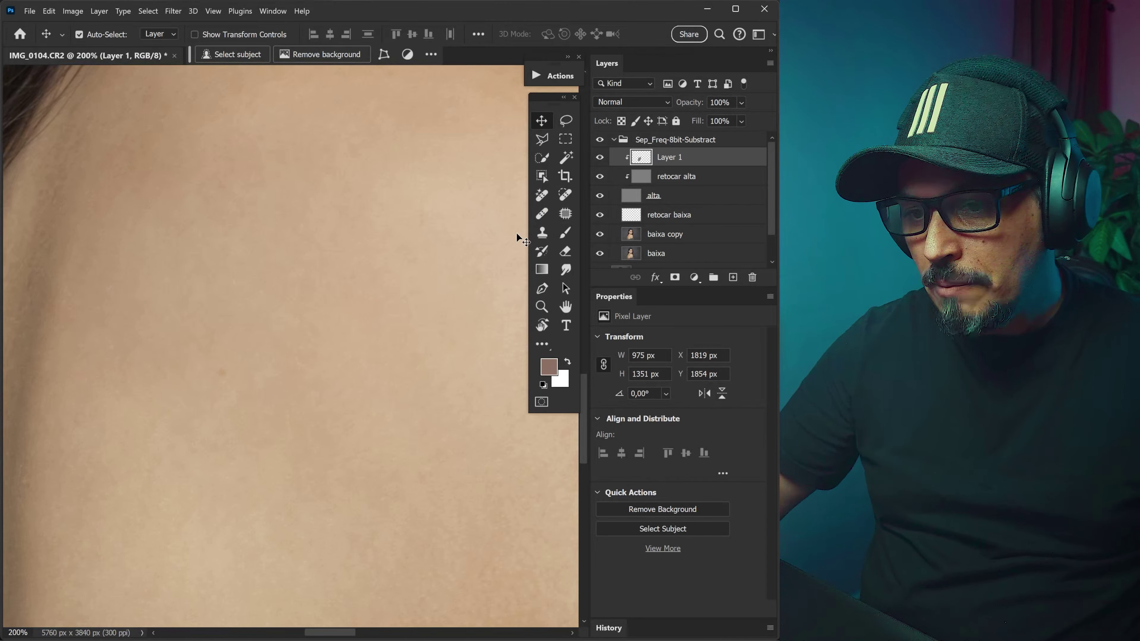
{"action": "left_click_drag", "start_coordinate": [280, 436], "coordinate": [334, 507]}
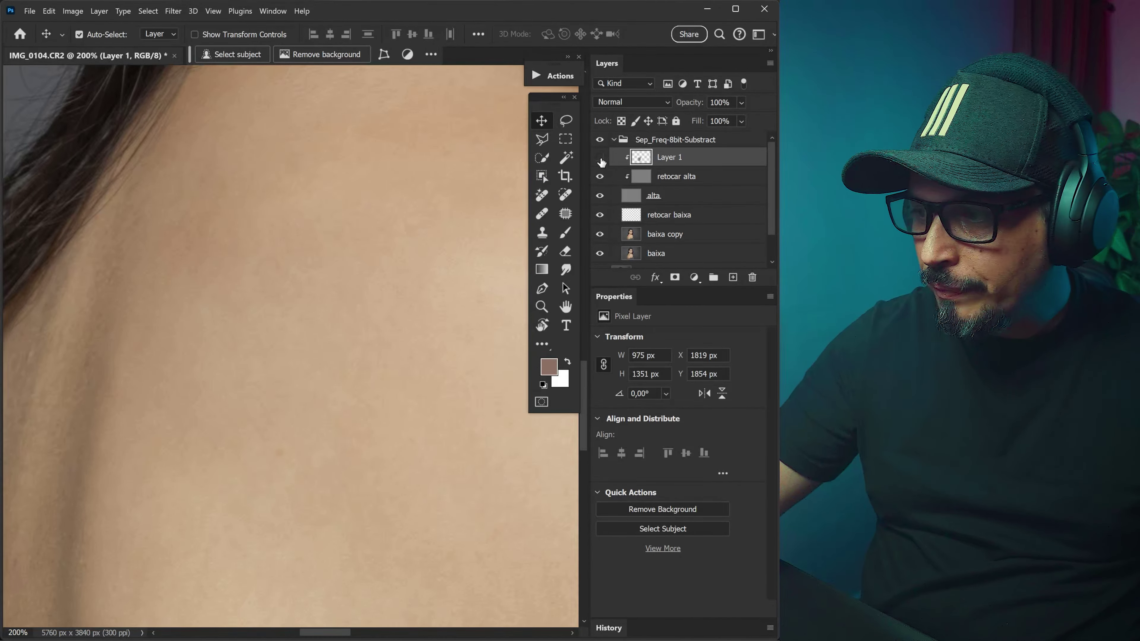
{"action": "left_click_drag", "start_coordinate": [310, 178], "coordinate": [276, 222]}
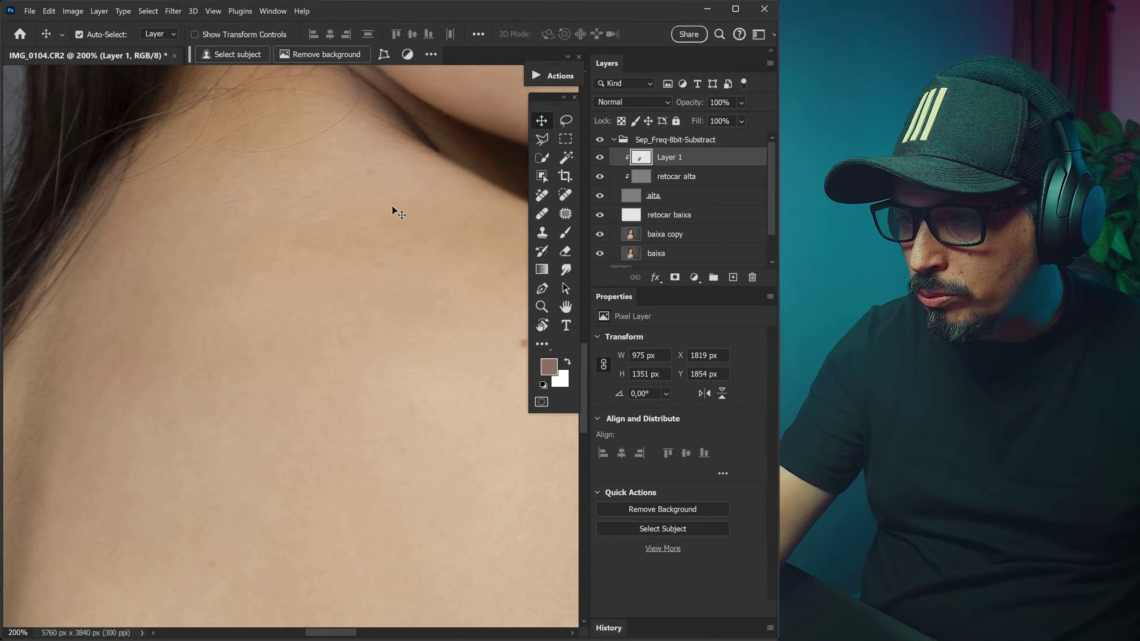
{"action": "key", "text": "ctrl+minus"}
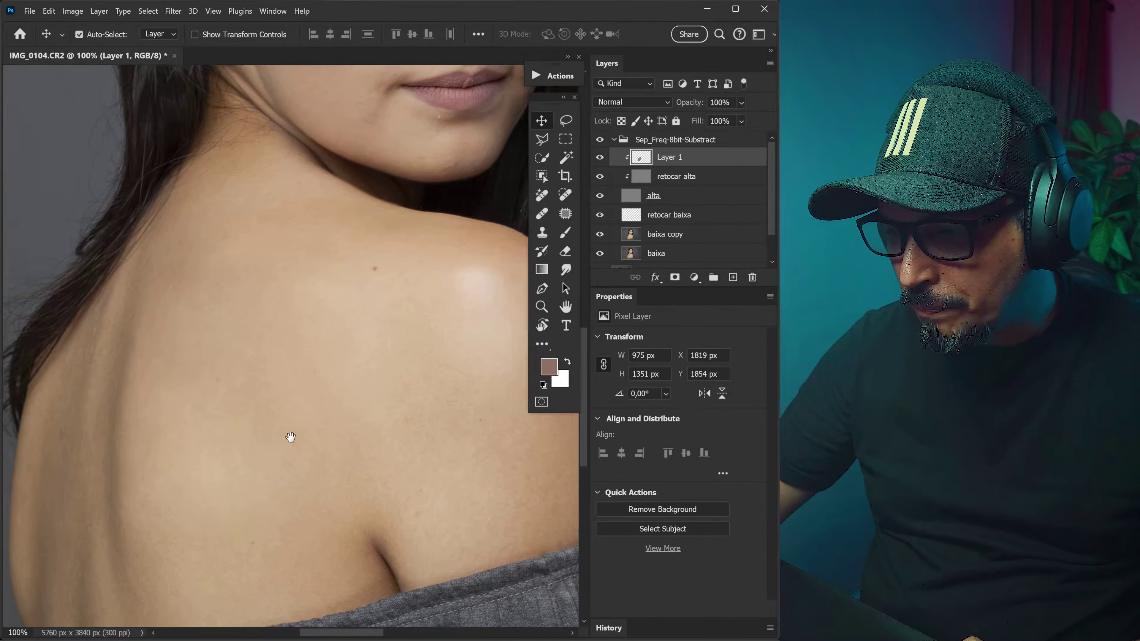
{"action": "left_click_drag", "start_coordinate": [290, 437], "coordinate": [277, 437]}
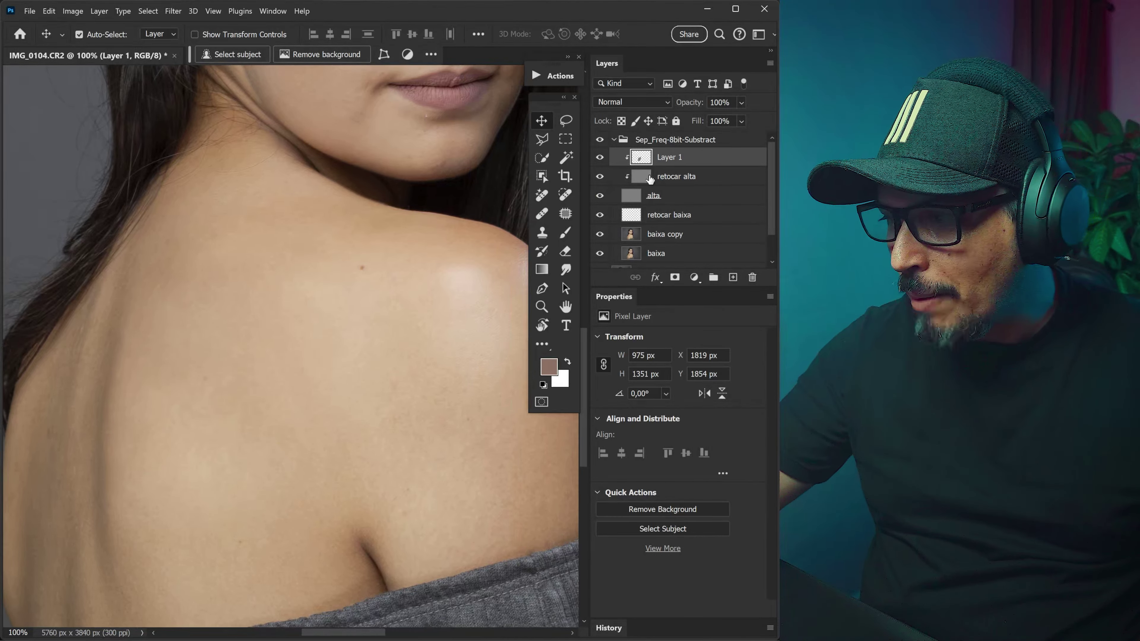
Add an inverted black mask to Layer 1, zoom on the mark, and choose the Brush
{"action": "left_click", "coordinate": [674, 277]}
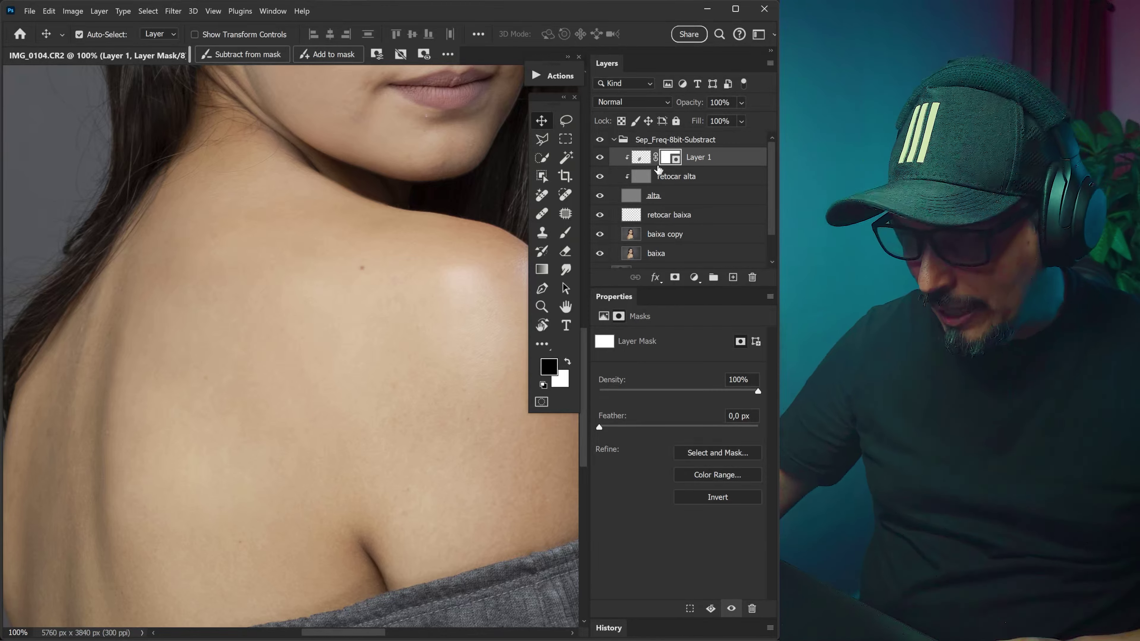
{"action": "key", "text": "ctrl"}
{"action": "key", "text": "ctrl+i"}
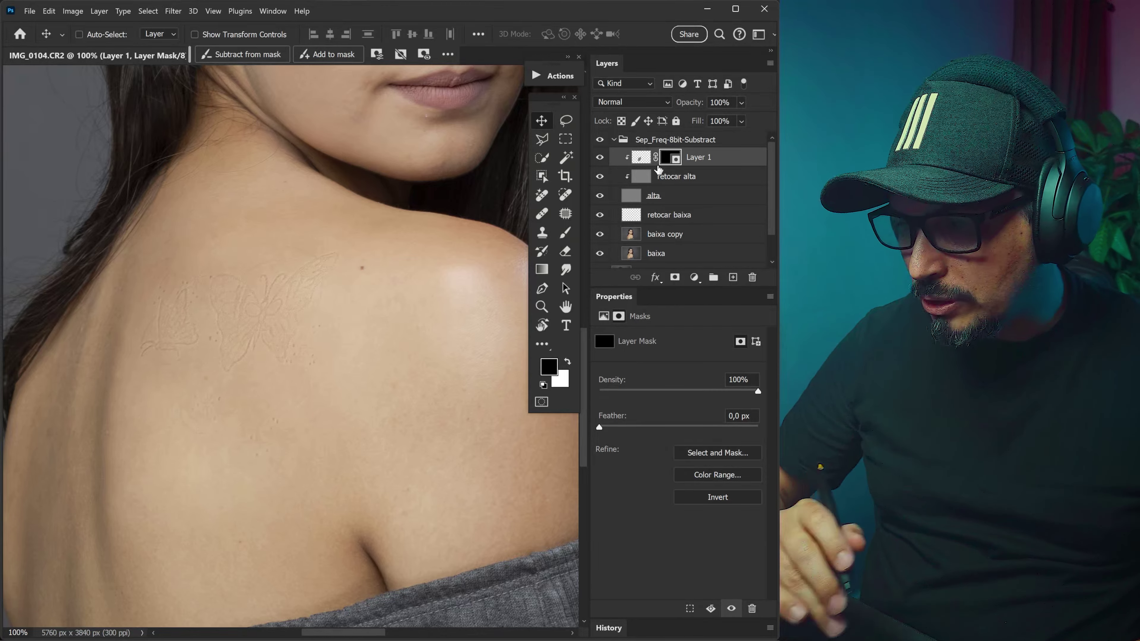
{"action": "key", "text": "ctrl+plus"}
{"action": "scroll", "coordinate": [382, 355], "scroll_direction": "left", "scroll_amount": 2}
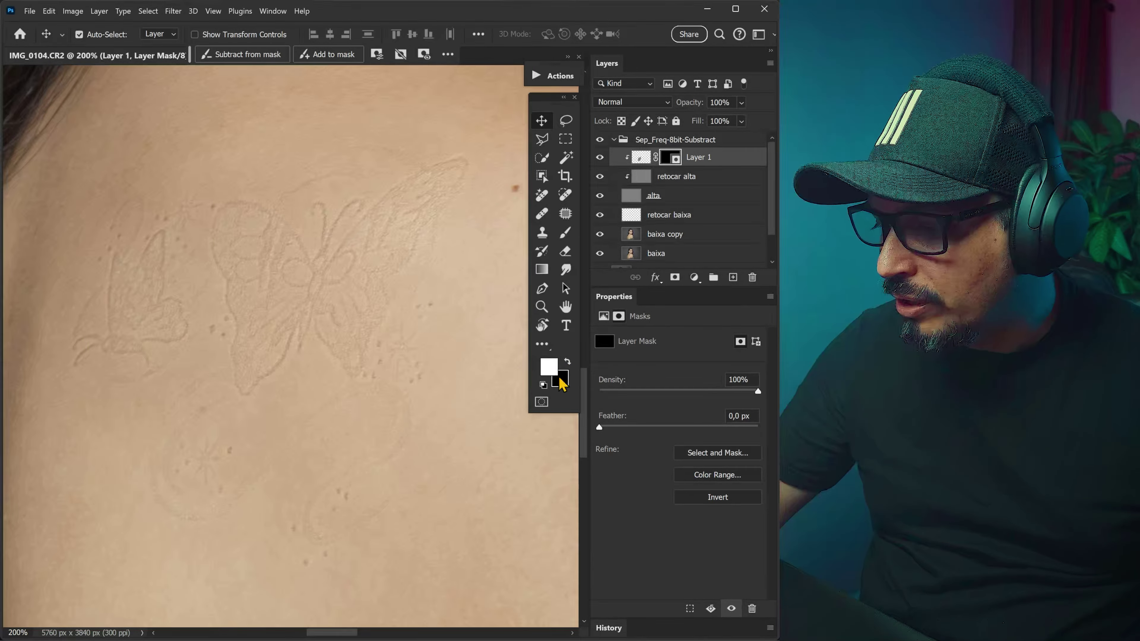
{"action": "left_click", "coordinate": [565, 232]}
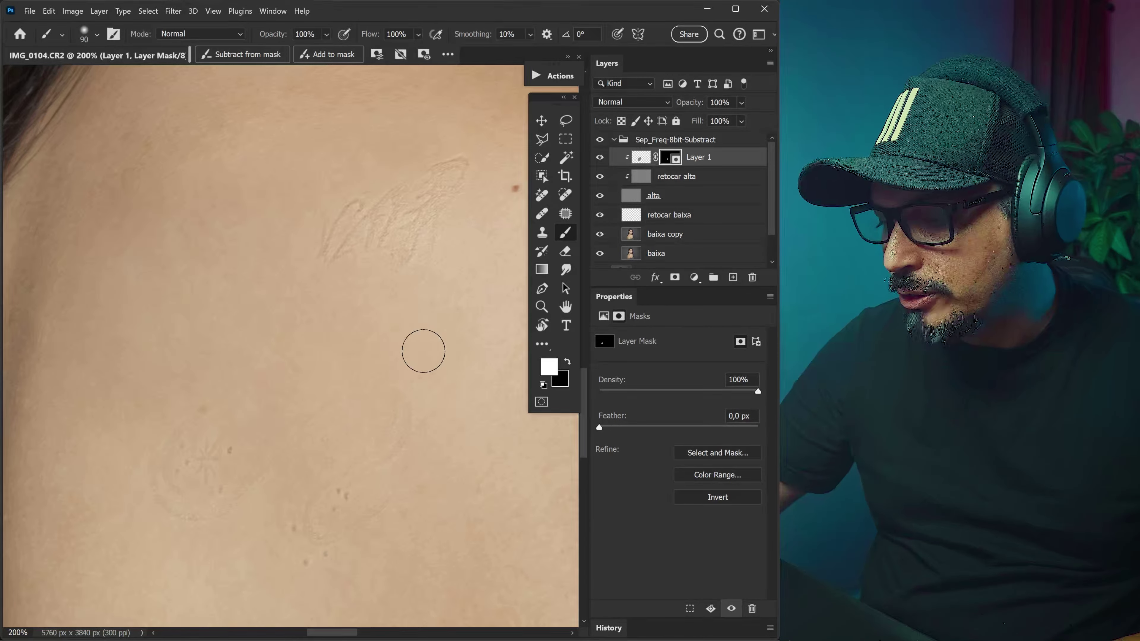
Paint white over the remaining mark on the mask, then view the mask alone
{"action": "left_click_drag", "start_coordinate": [423, 351], "coordinate": [352, 413]}
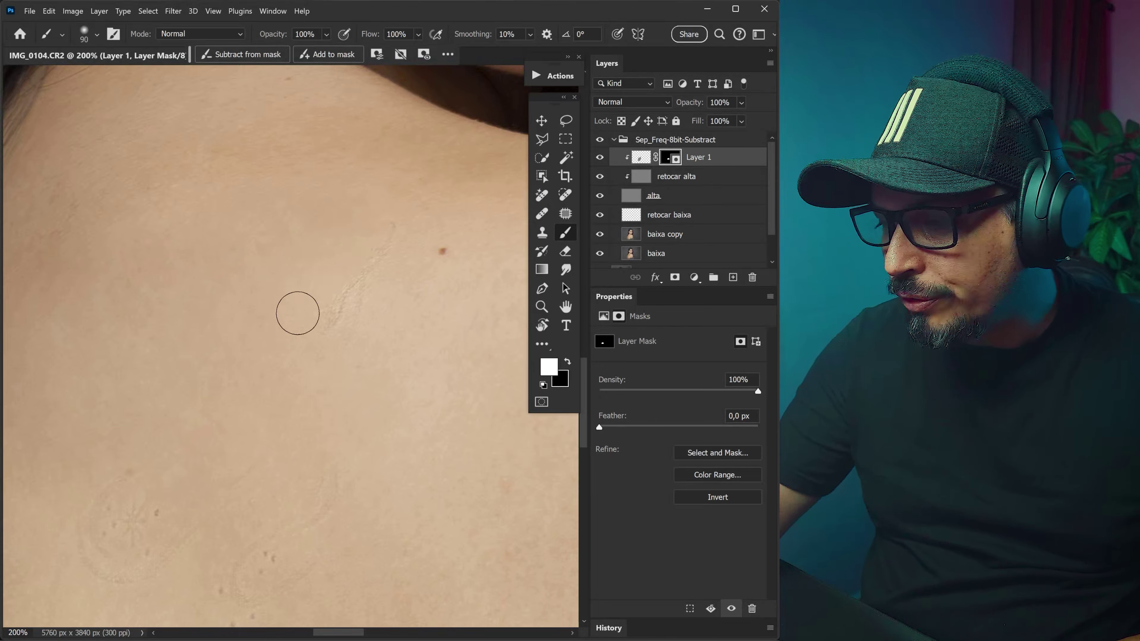
{"action": "left_click_drag", "start_coordinate": [323, 445], "coordinate": [376, 225]}
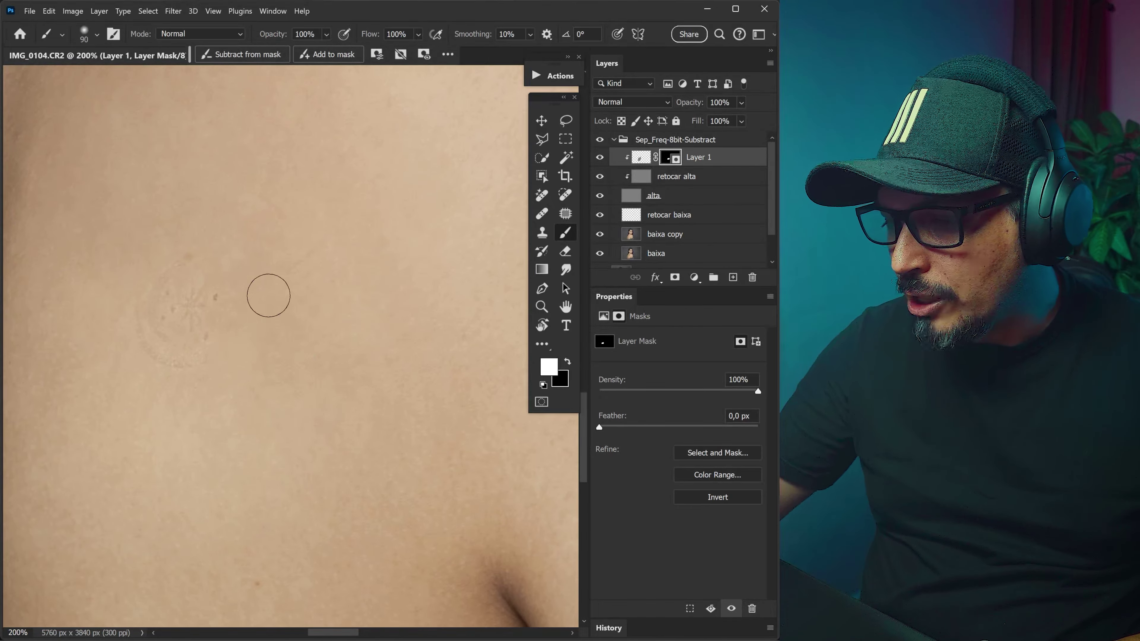
{"action": "left_click_drag", "start_coordinate": [161, 361], "coordinate": [300, 375]}
{"action": "key", "text": "ctrl+minus"}
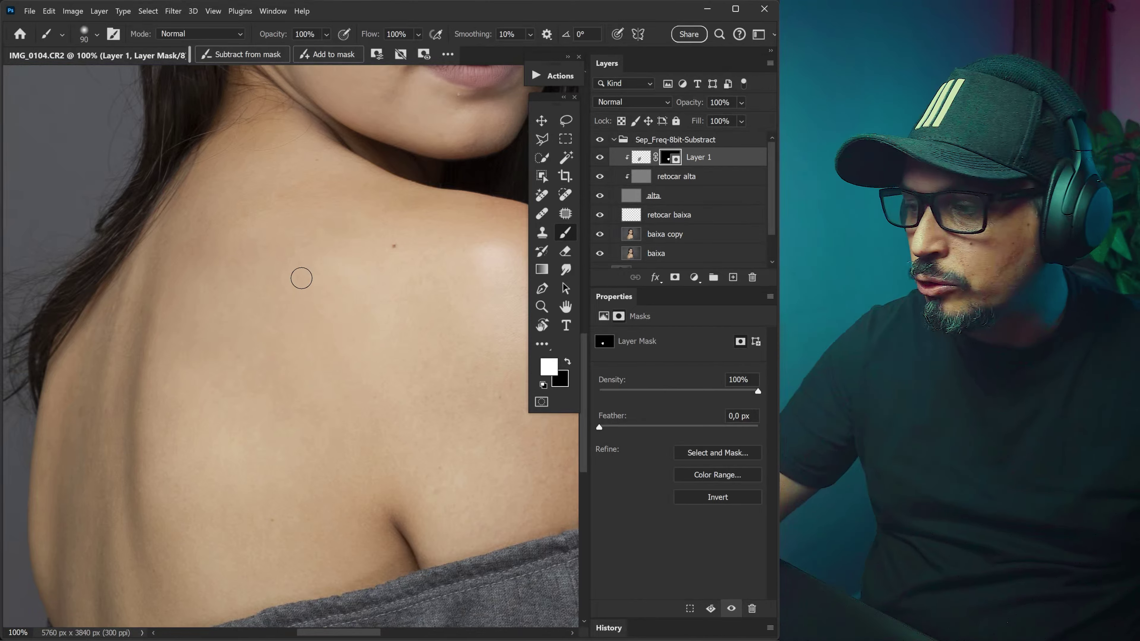
{"action": "left_click", "coordinate": [666, 158], "text": "alt"}
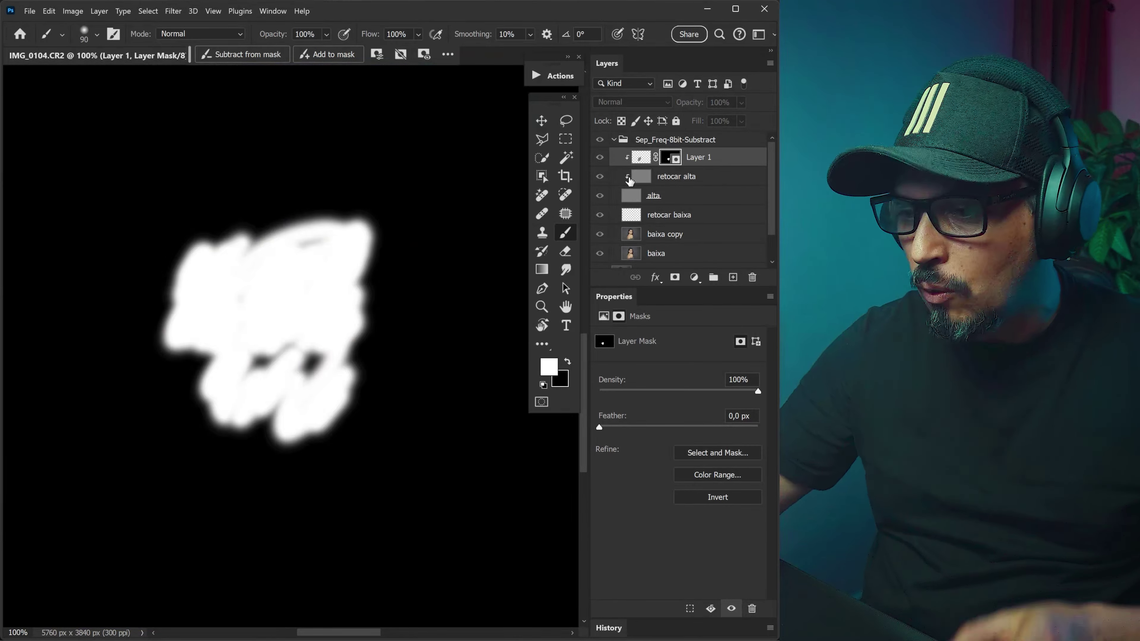
Leave the mask view back to the image and zoom to 100% on the face
{"action": "key", "text": "ctrl+plus"}
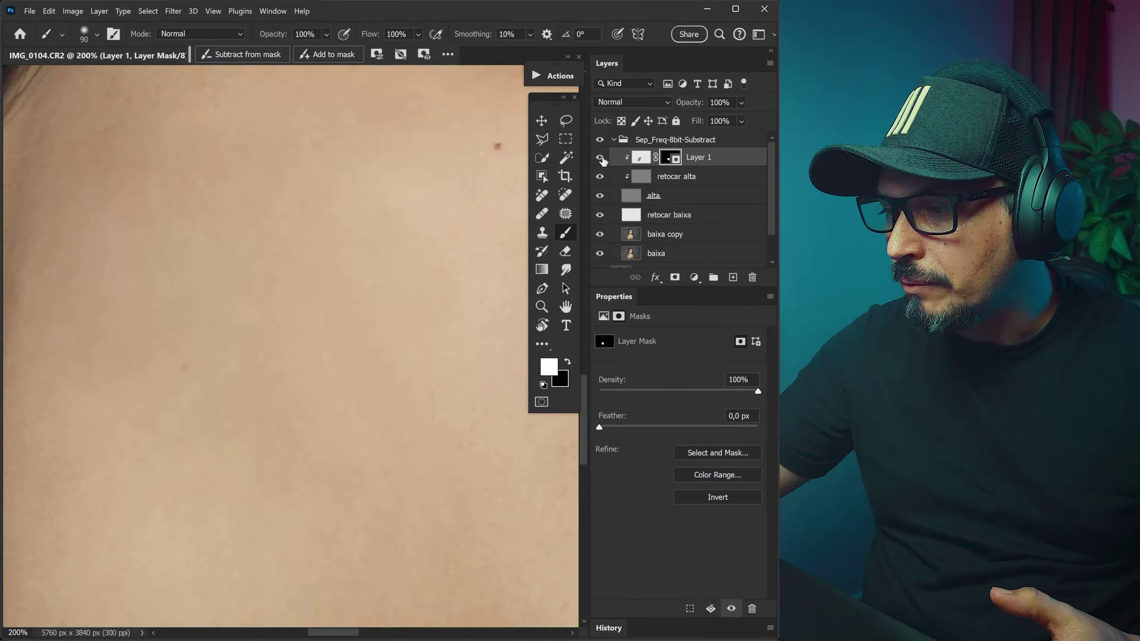
{"action": "left_click", "coordinate": [601, 157]}
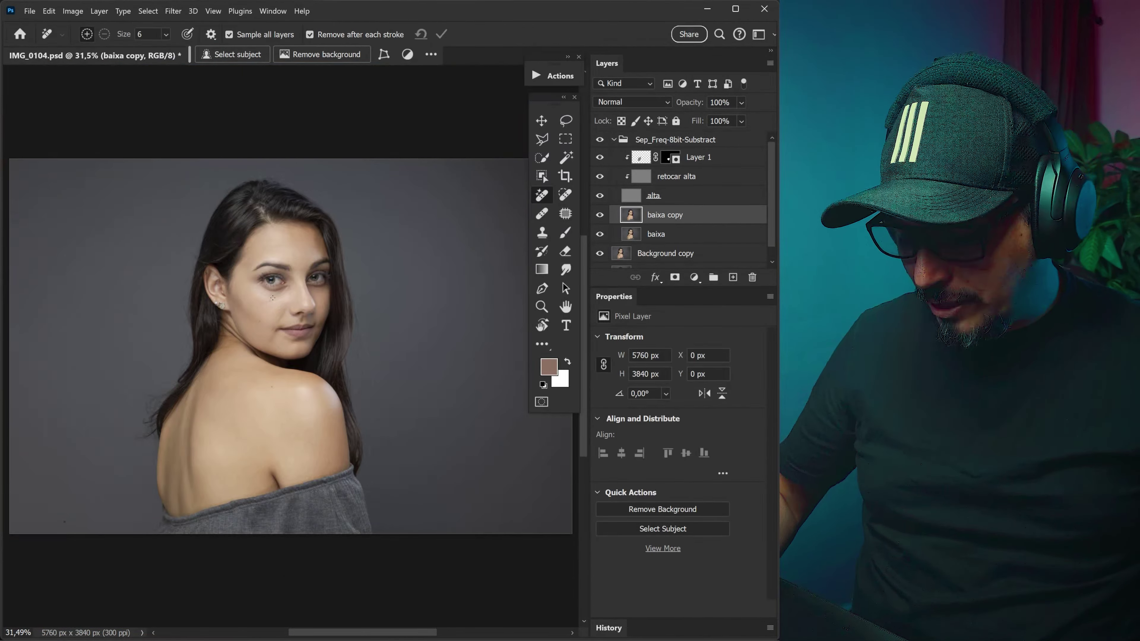
{"action": "key", "text": "ctrl+1"}
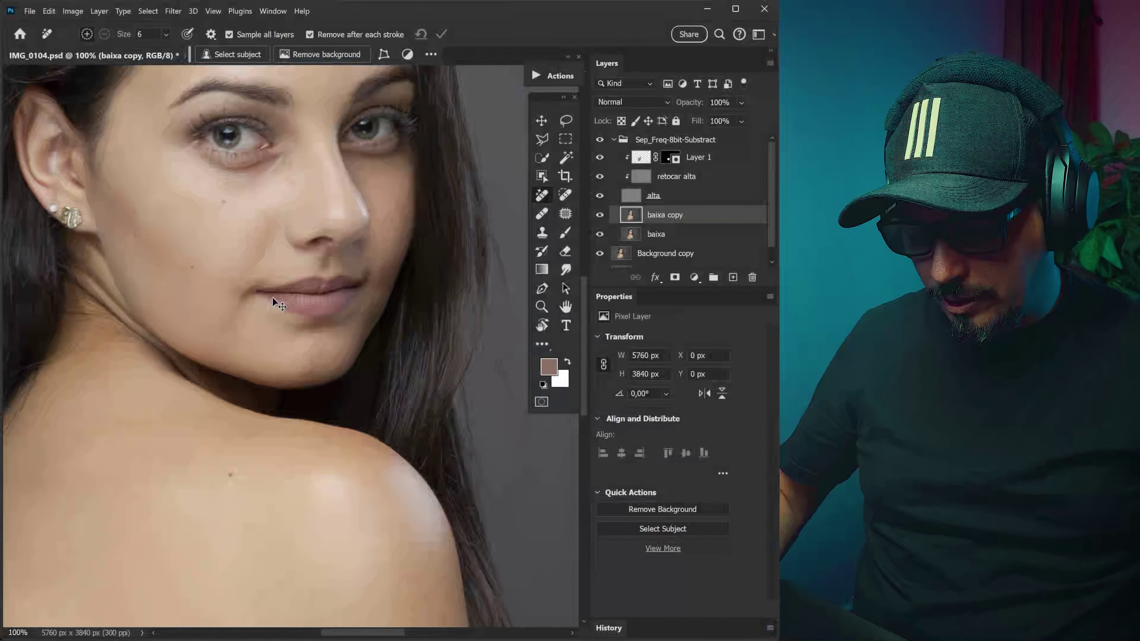
Pan the view back down to the shoulder and back skin
{"action": "left_click_drag", "start_coordinate": [273, 298], "coordinate": [387, 13]}
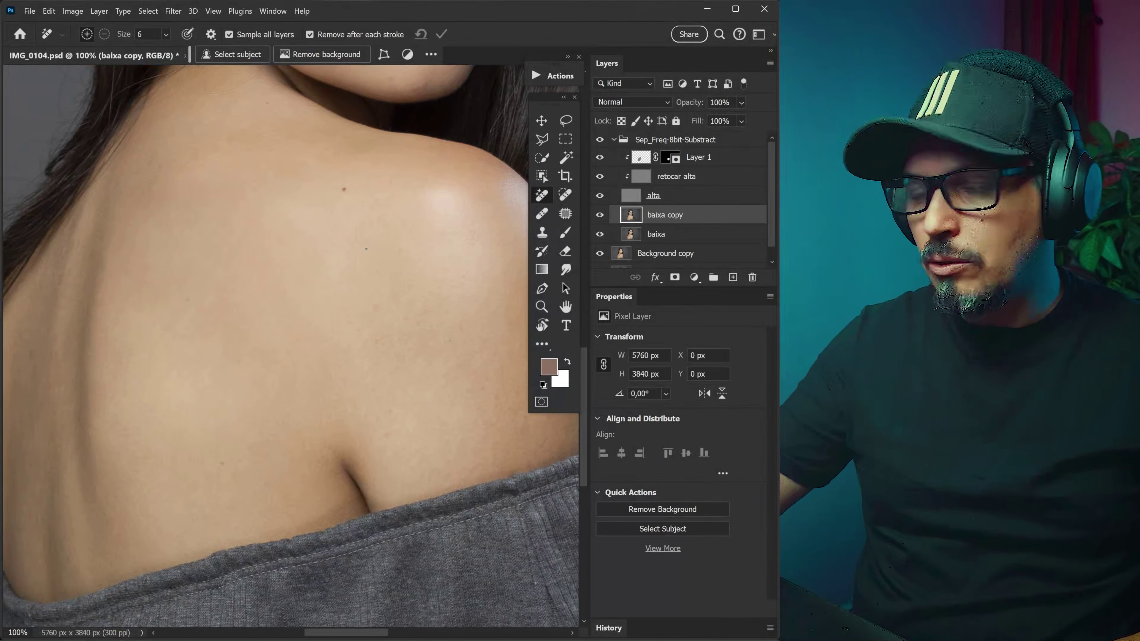